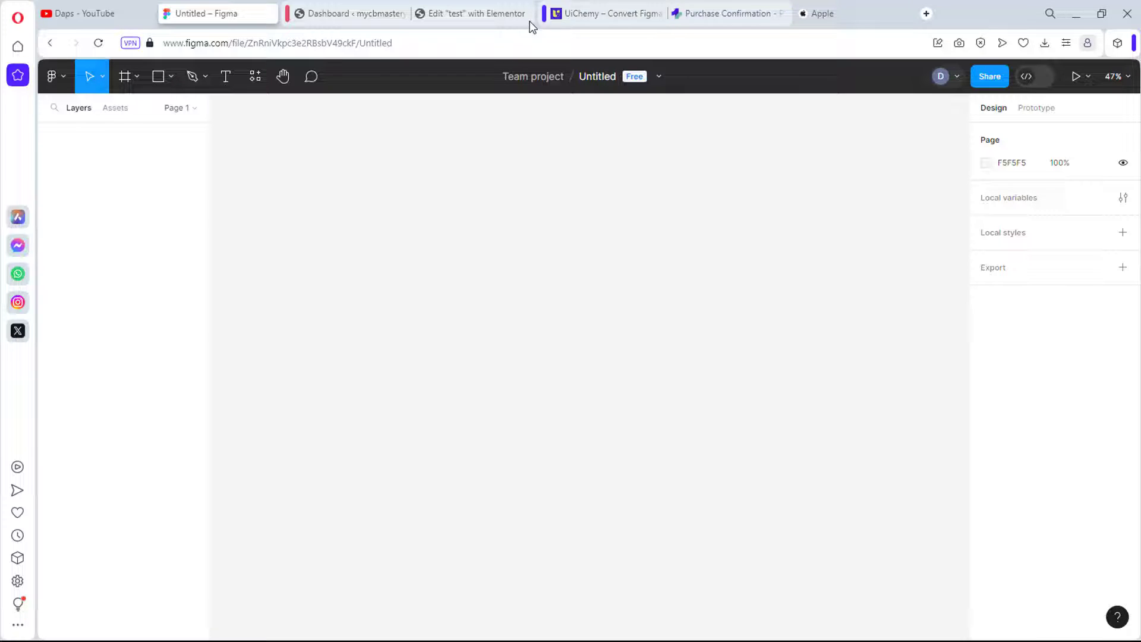
click(844, 11)
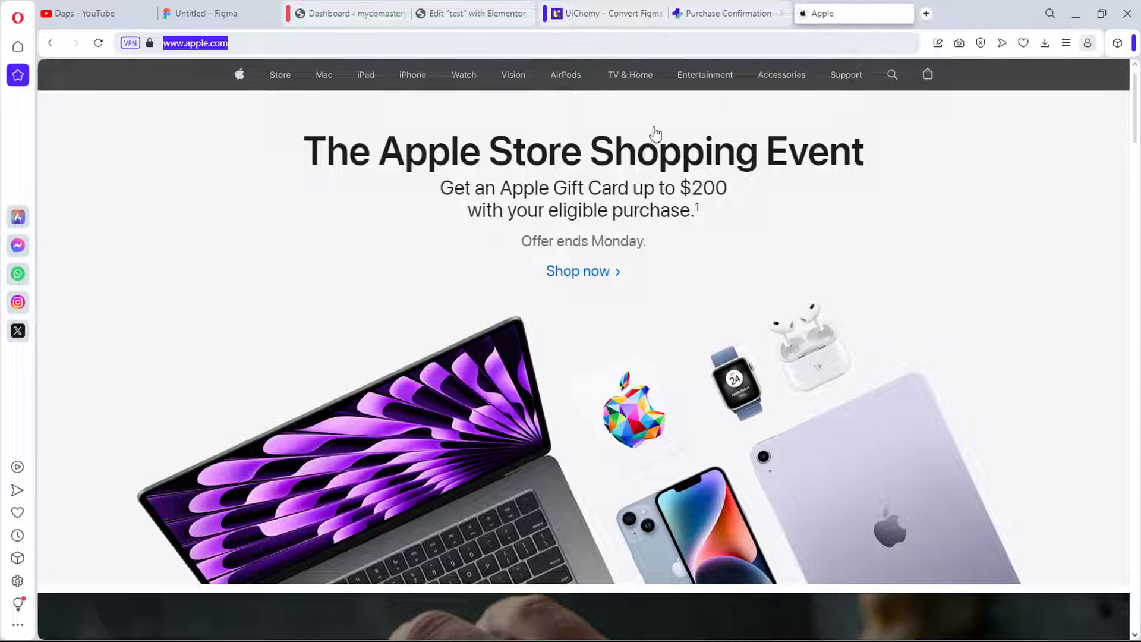
right_click(191, 48)
click(226, 89)
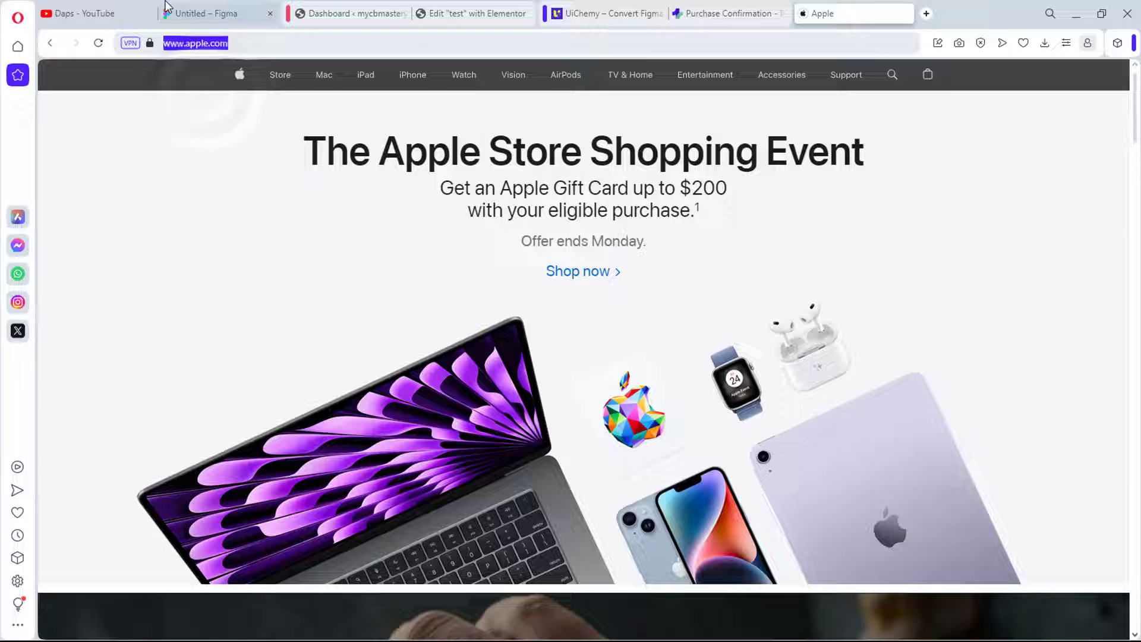
click(209, 7)
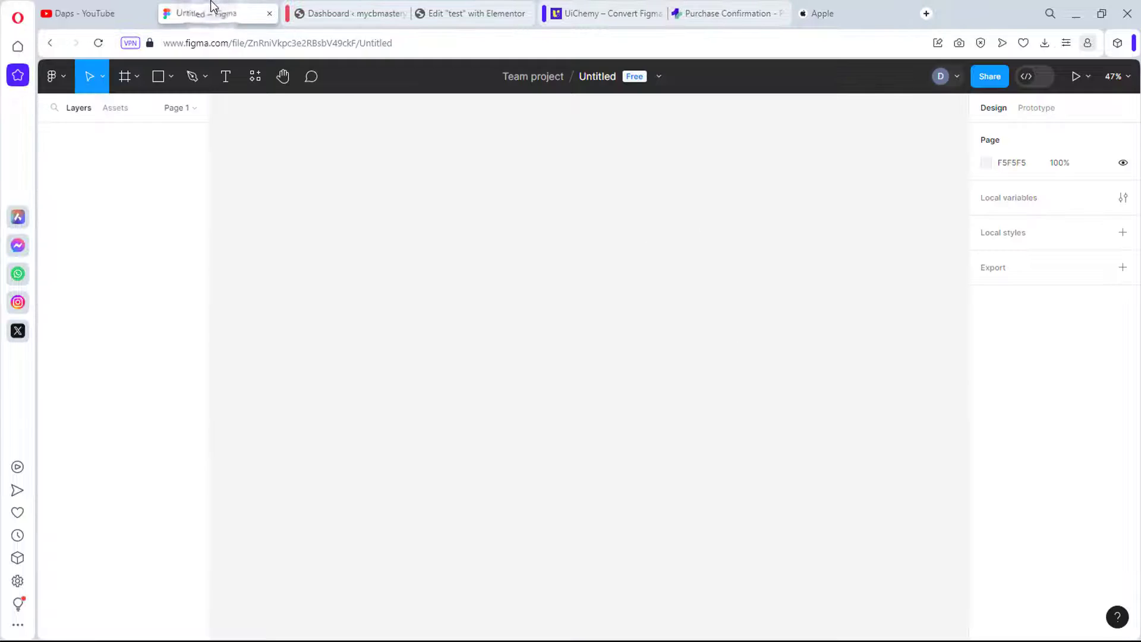
click(60, 73)
mouse_move(114, 317)
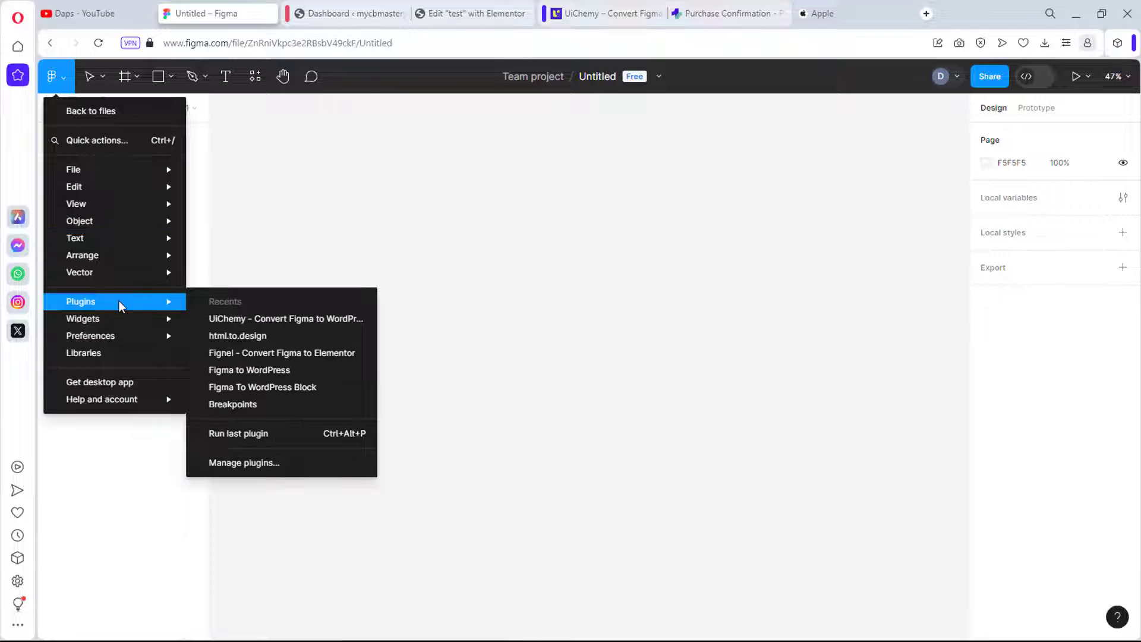
click(221, 334)
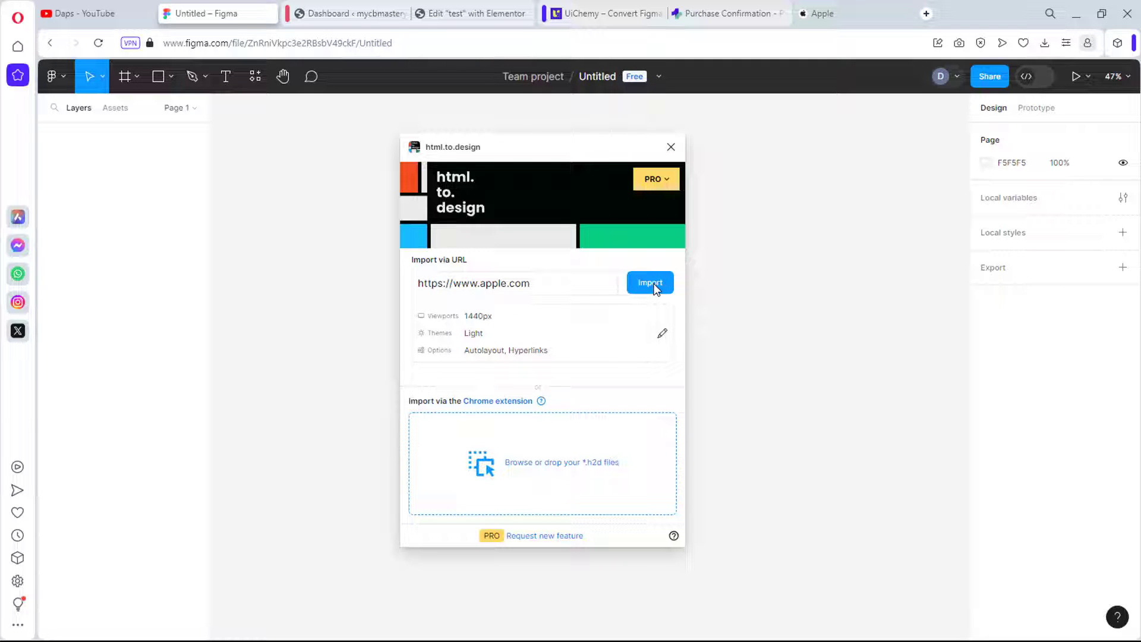
Keep the 1440px, Light theme, AutoLayout and Hyperlinks settings and import apple.com.
click(661, 334)
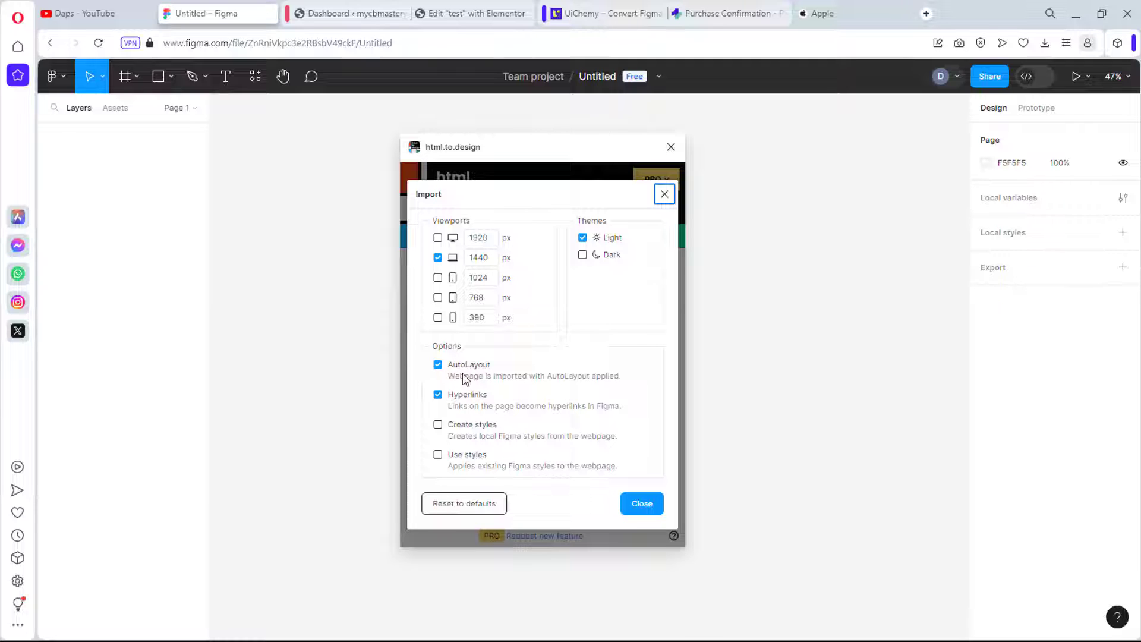
click(643, 505)
click(651, 285)
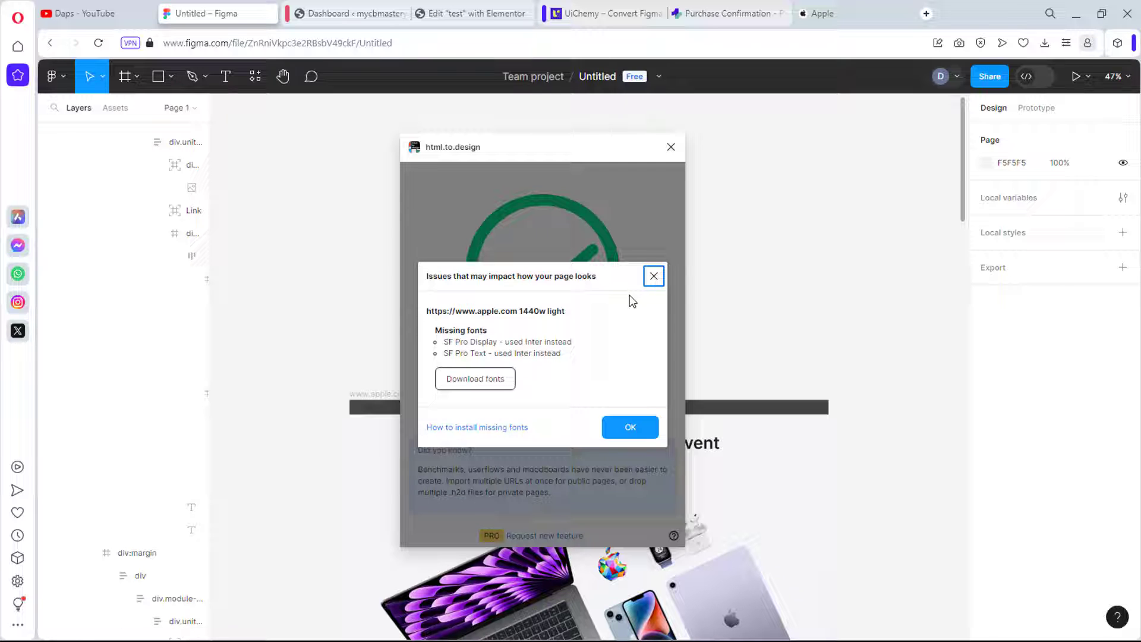
Dismiss the report about SF Pro Display and SF Pro Text being replaced by Inter.
click(653, 283)
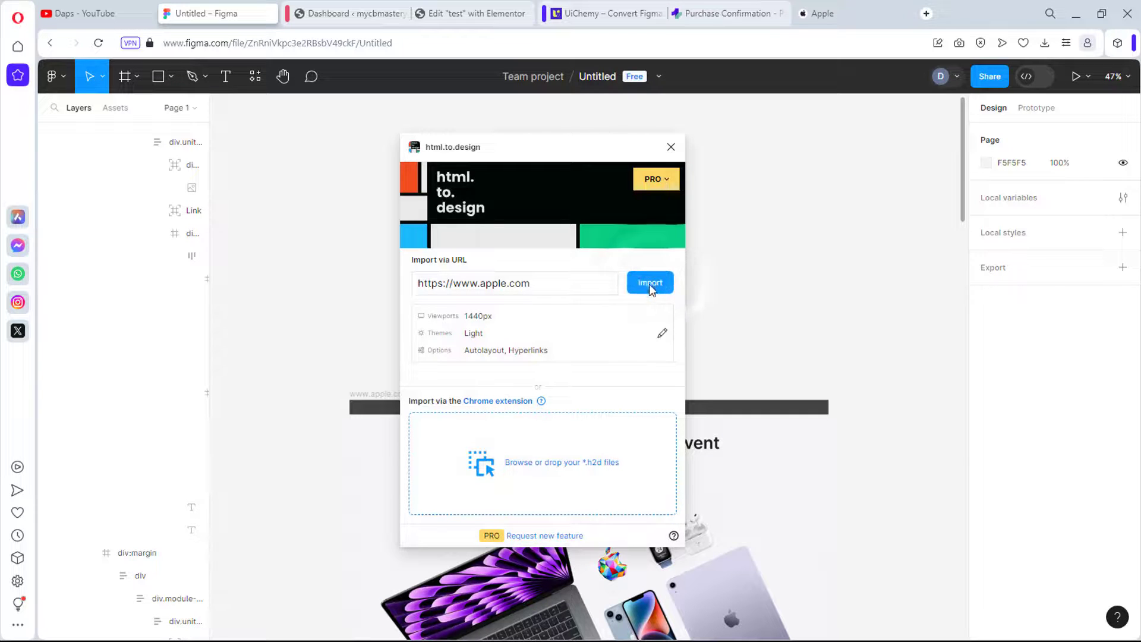
Close the importer, scroll through the imported Apple homepage, then switch to the UiChemy site.
click(667, 147)
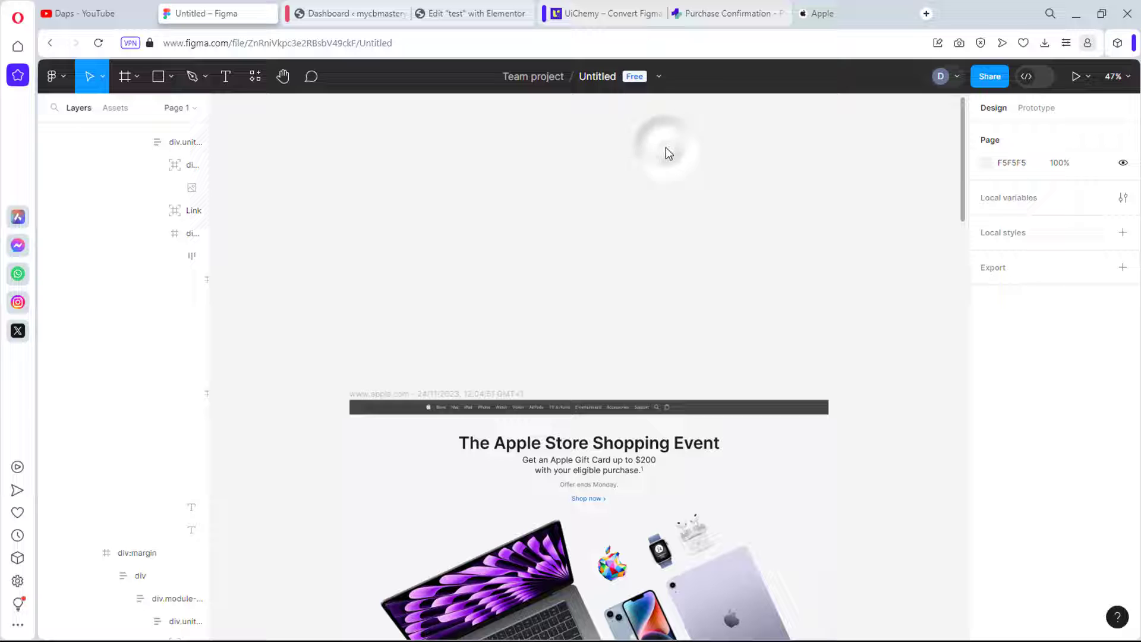
scroll(915, 304, down, 2)
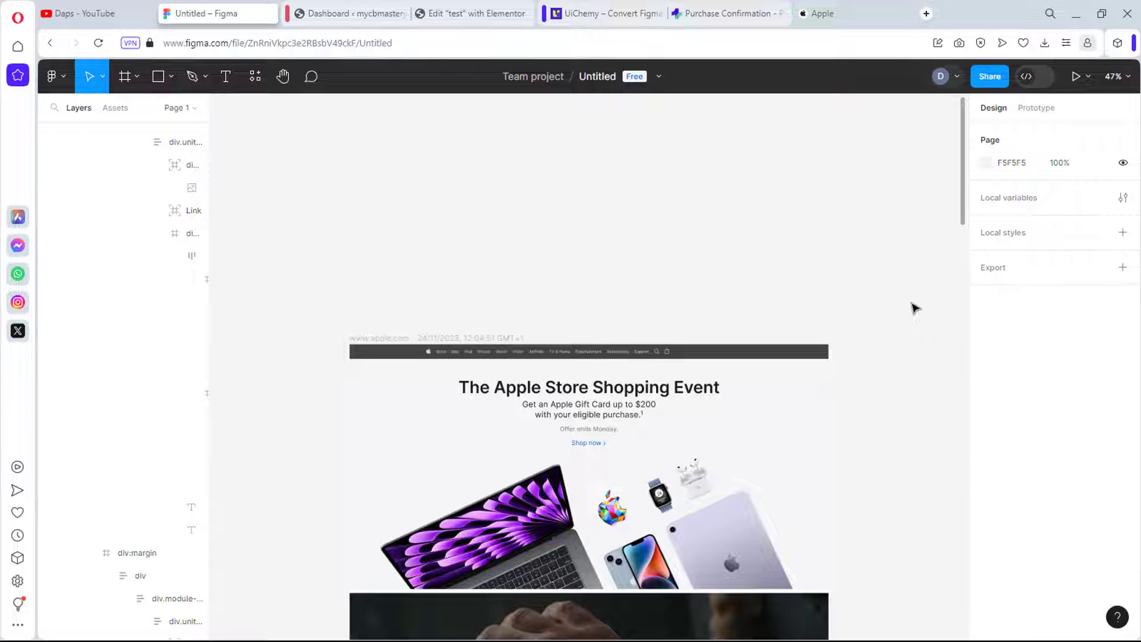
scroll(915, 308, down, 10)
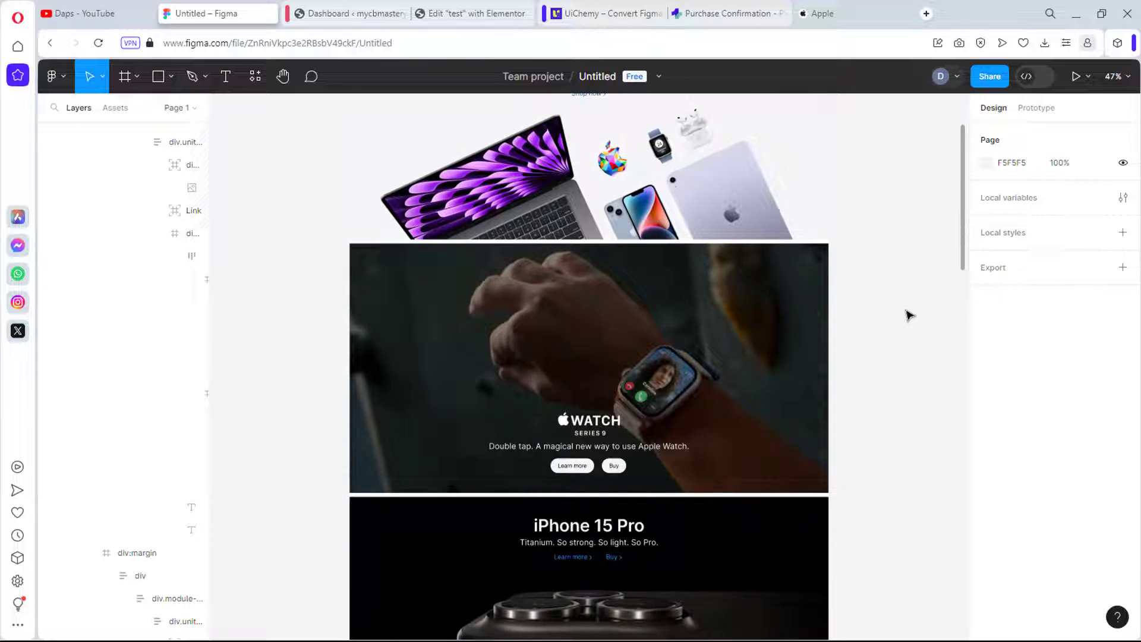
scroll(910, 315, down, 12)
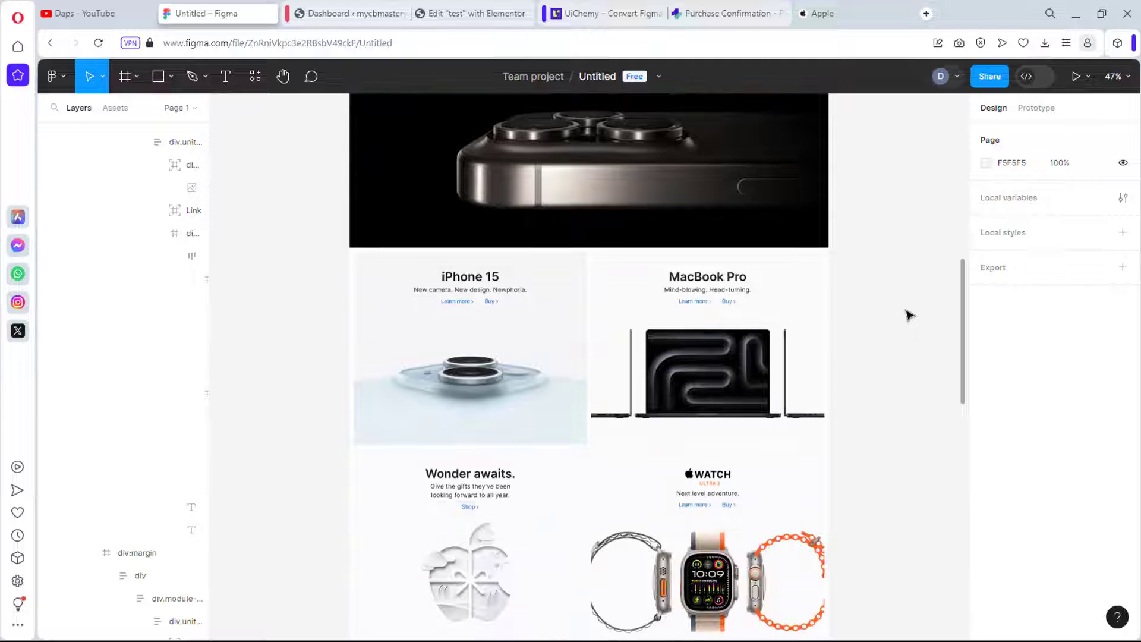
scroll(910, 315, down, 6)
scroll(910, 317, down, 12)
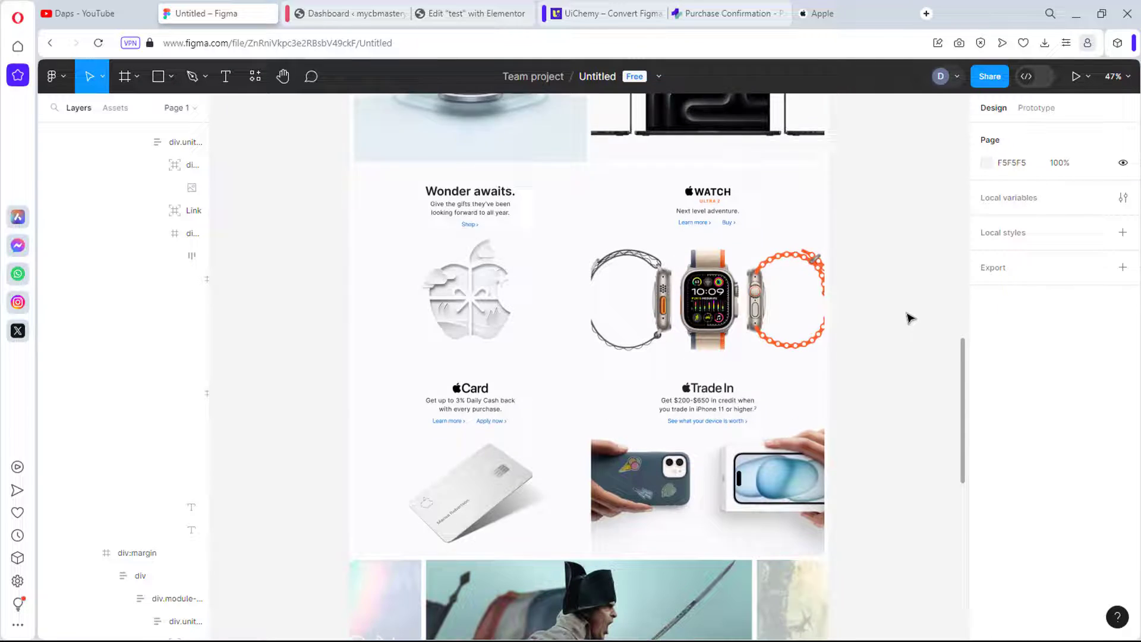
scroll(910, 318, down, 3)
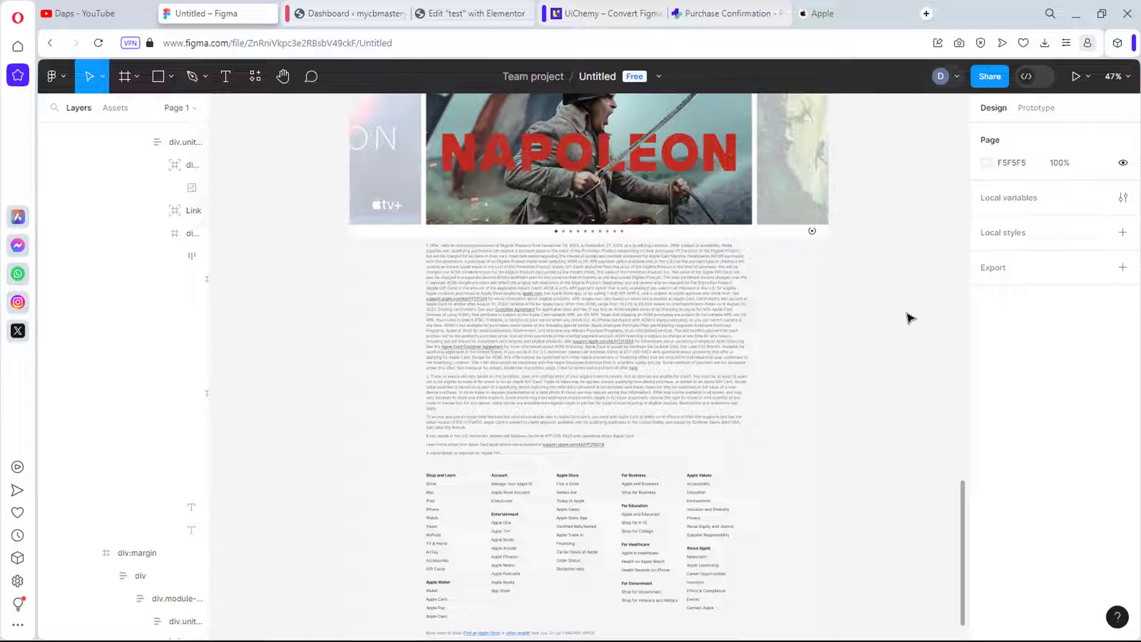
scroll(910, 318, up, 15)
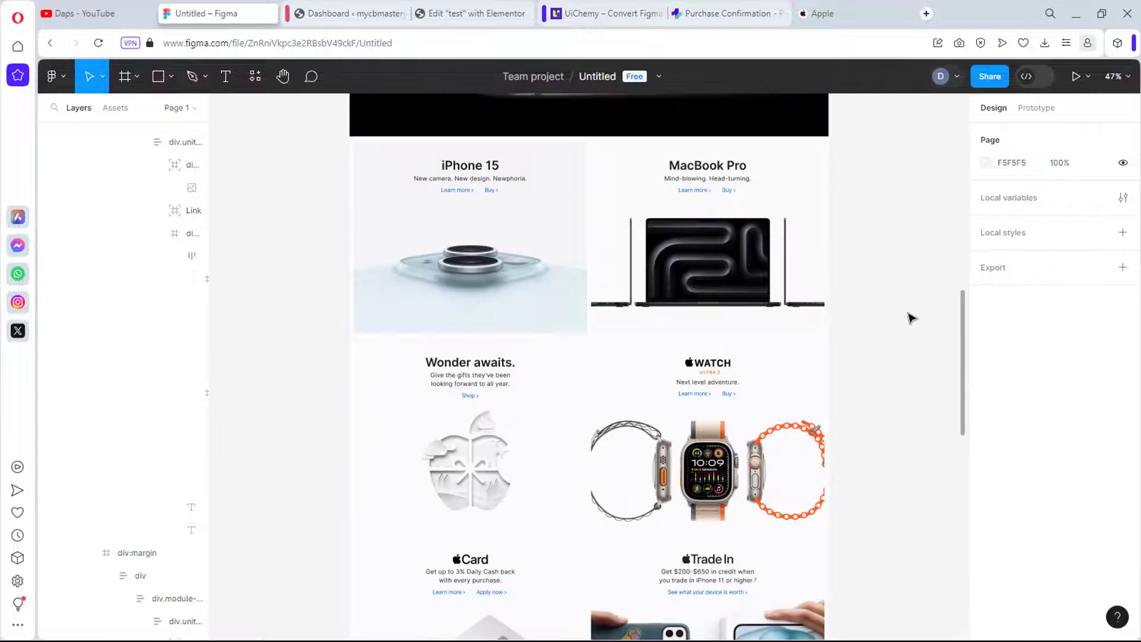
scroll(911, 318, down, 15)
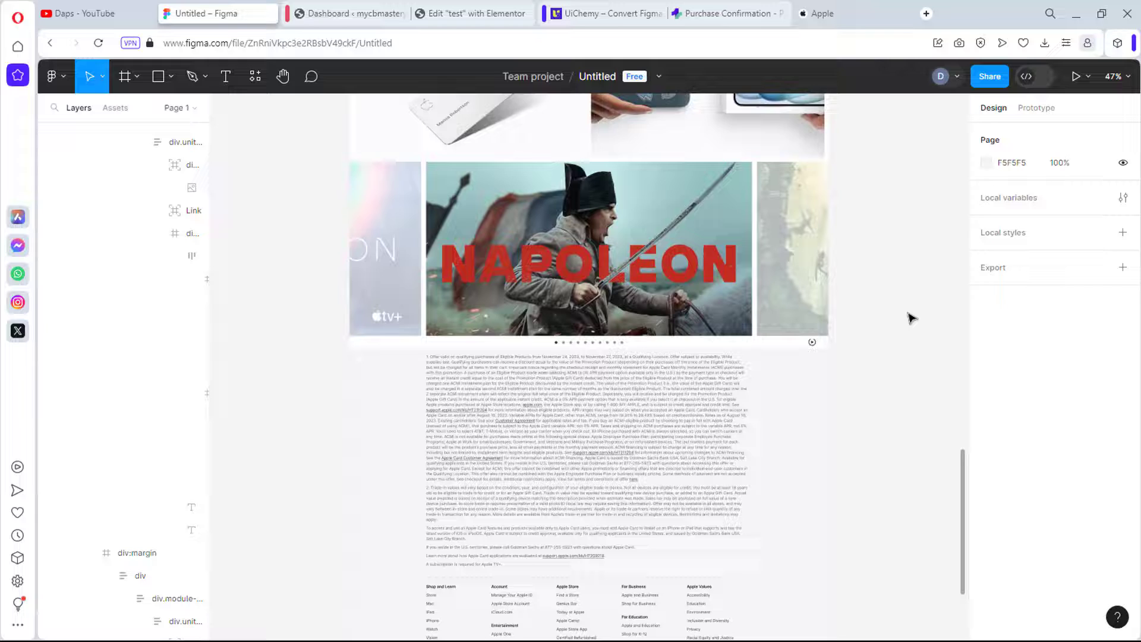
scroll(911, 318, up, 15)
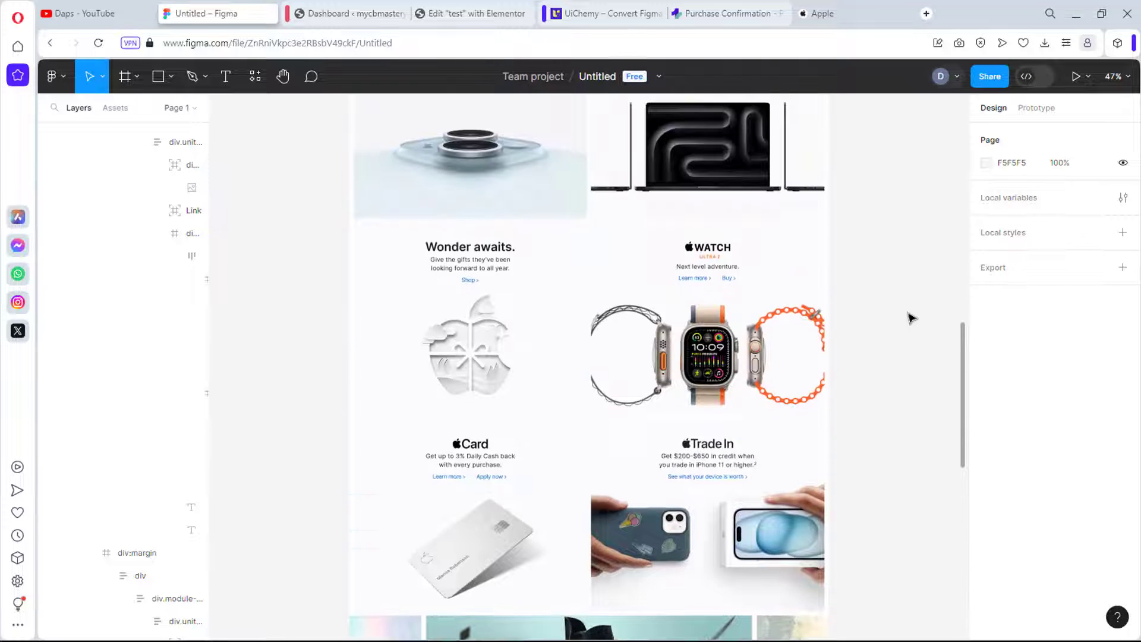
scroll(911, 318, up, 10)
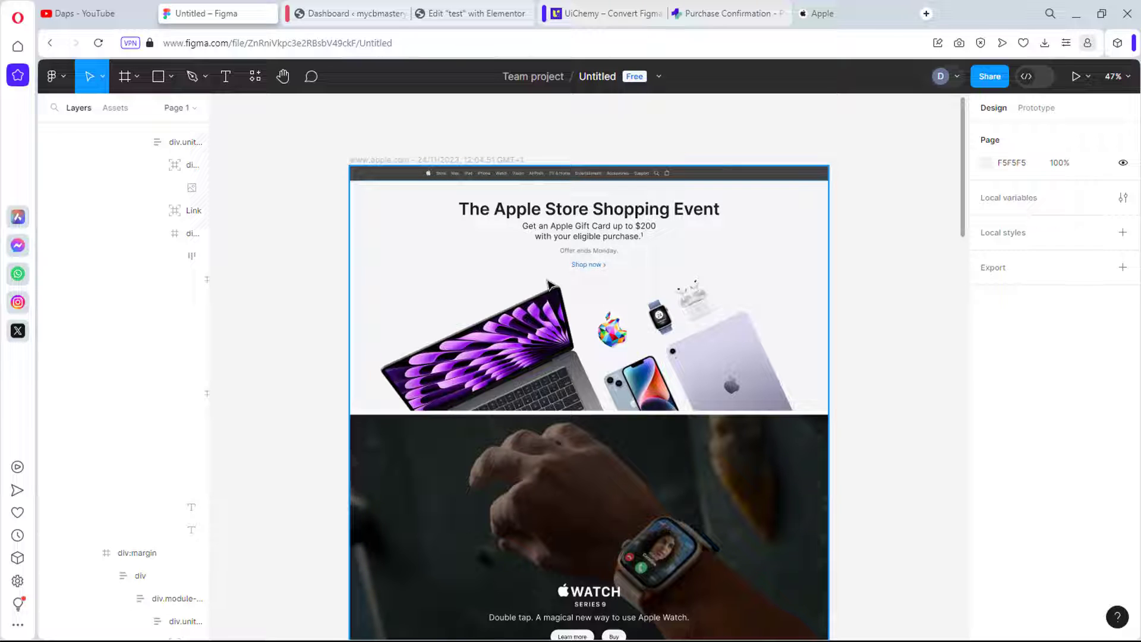
click(579, 13)
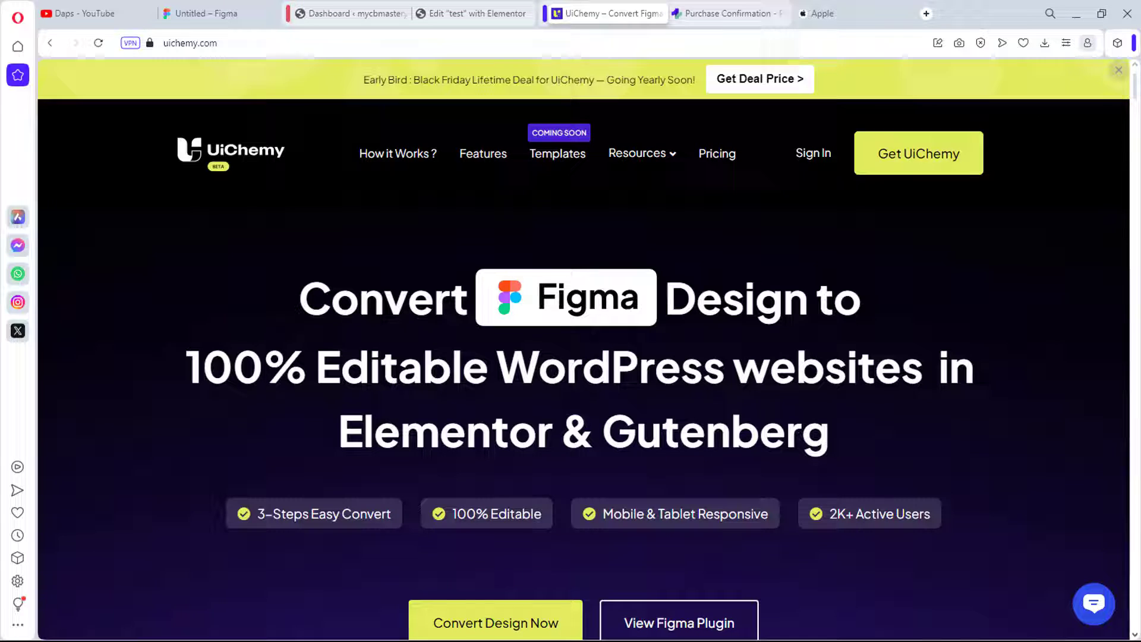
Scroll down uichemy.com to review its supported Elementor widgets.
scroll(584, 381, down, 3)
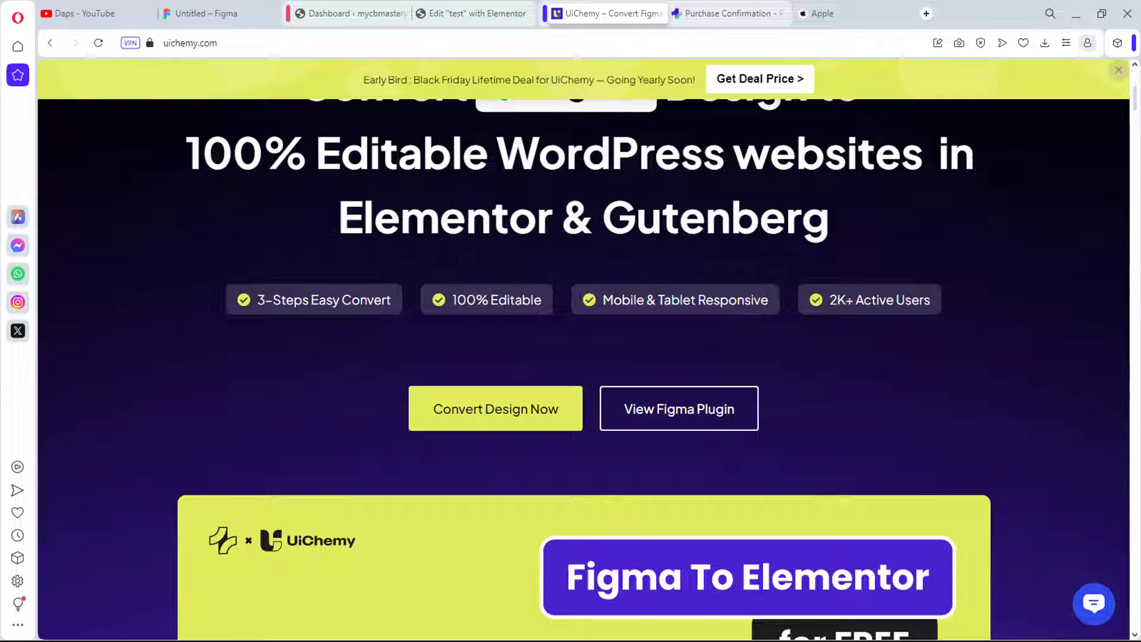
scroll(204, 353, down, 5)
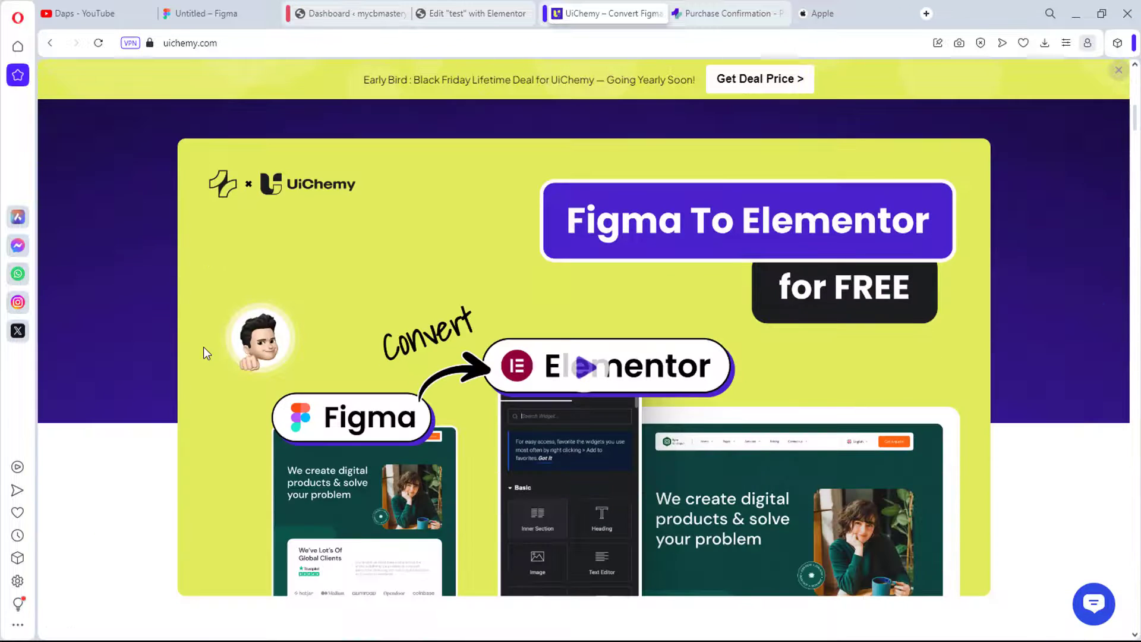
scroll(204, 353, down, 10)
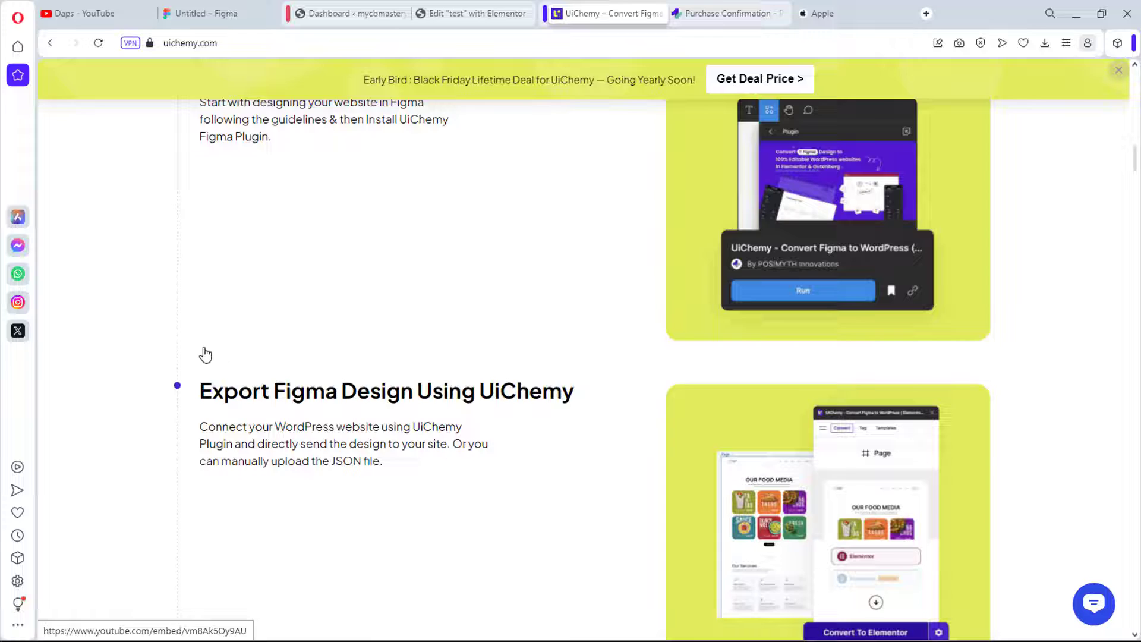
scroll(205, 354, down, 15)
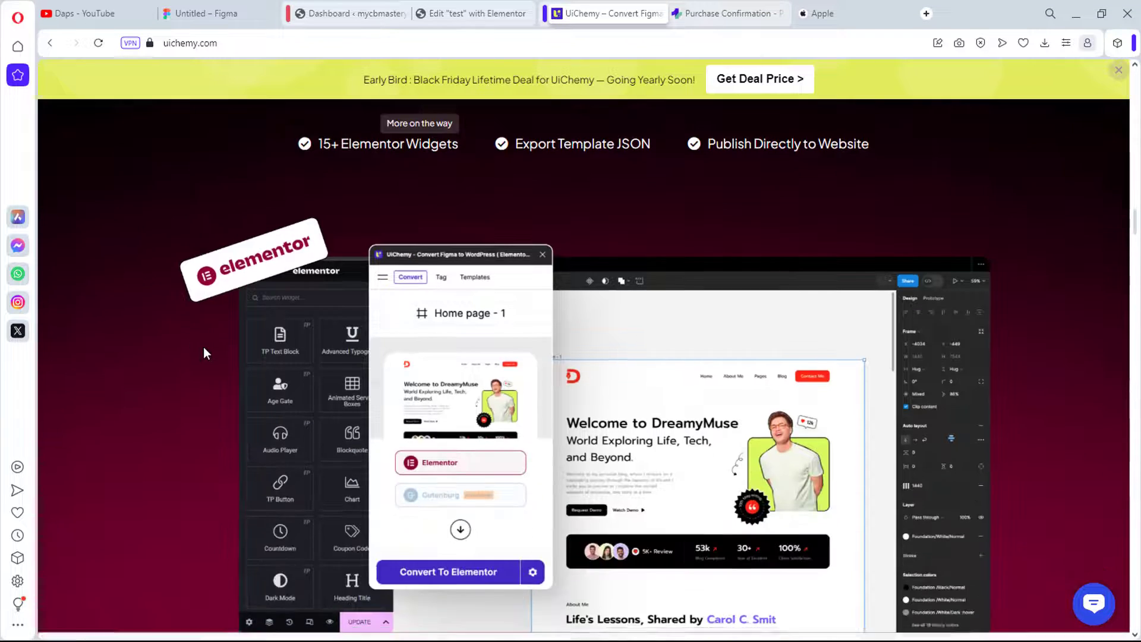
scroll(204, 353, down, 5)
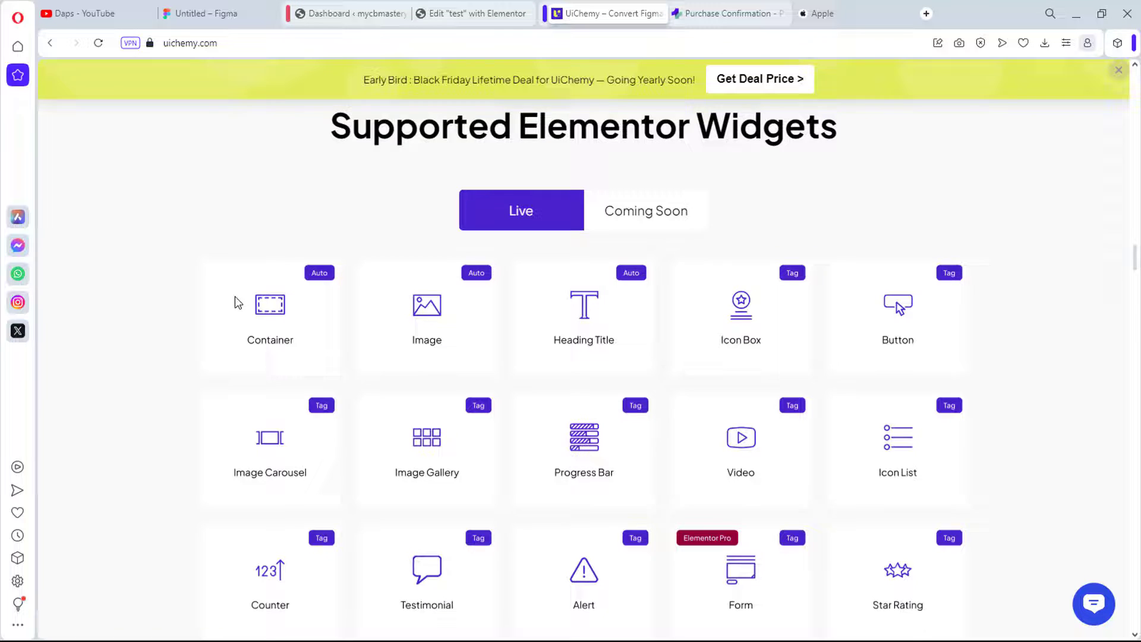
scroll(237, 302, down, 3)
scroll(235, 301, up, 3)
Show the Coming Soon widgets, then continue to the $0 and $199 Pricing Plans.
click(643, 217)
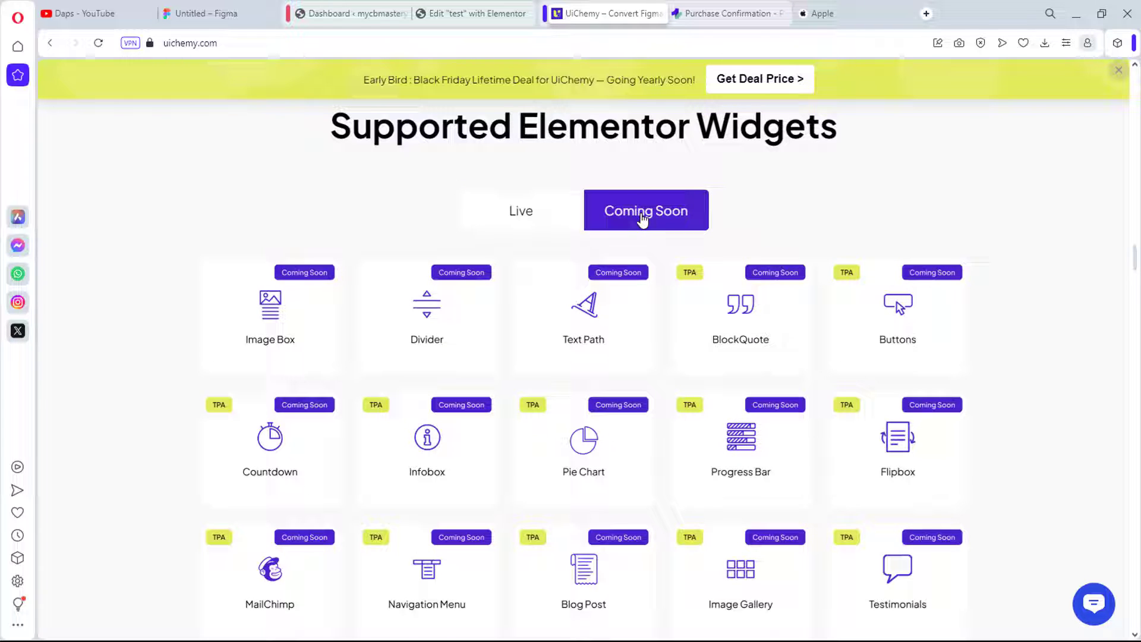
scroll(644, 280, down, 5)
scroll(644, 292, down, 10)
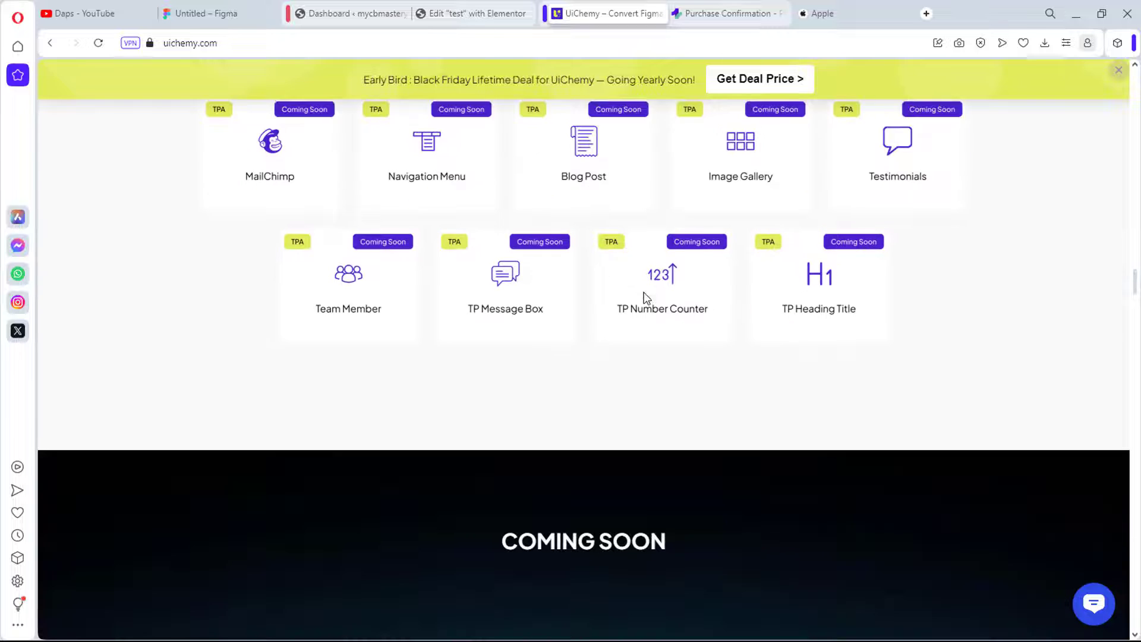
scroll(643, 295, down, 8)
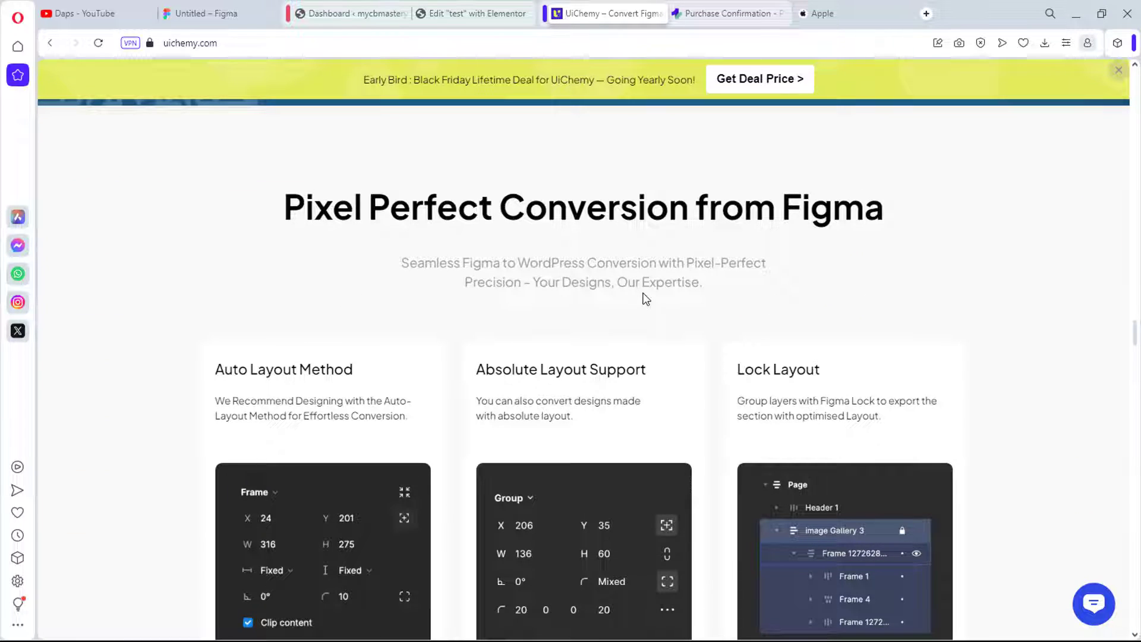
scroll(642, 293, down, 12)
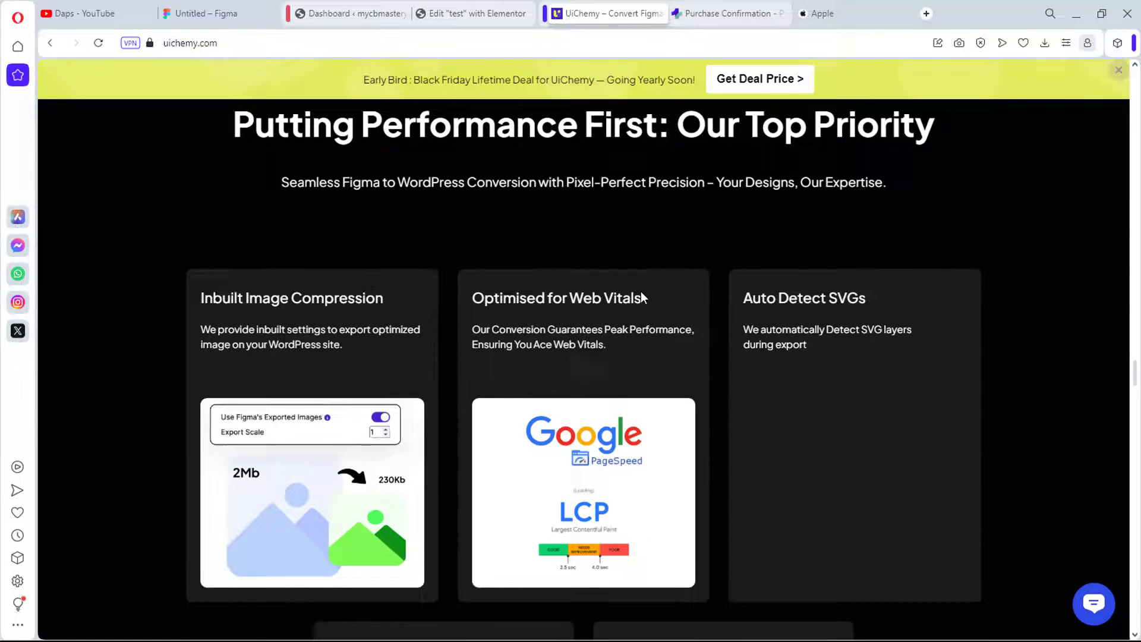
scroll(640, 292, down, 20)
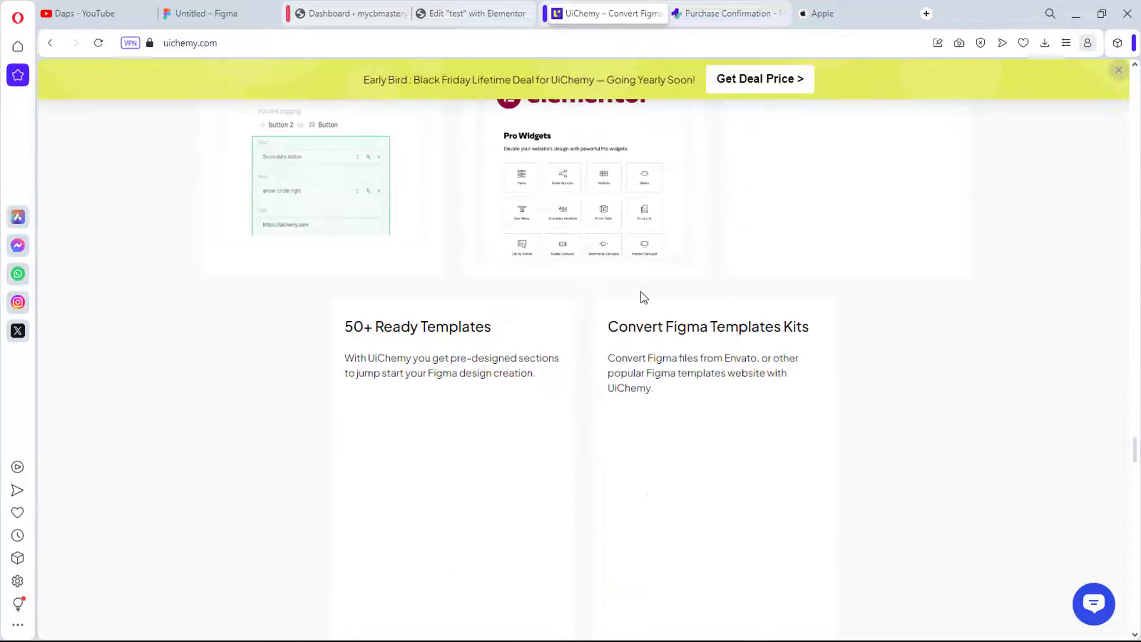
scroll(643, 298, down, 5)
scroll(641, 291, down, 5)
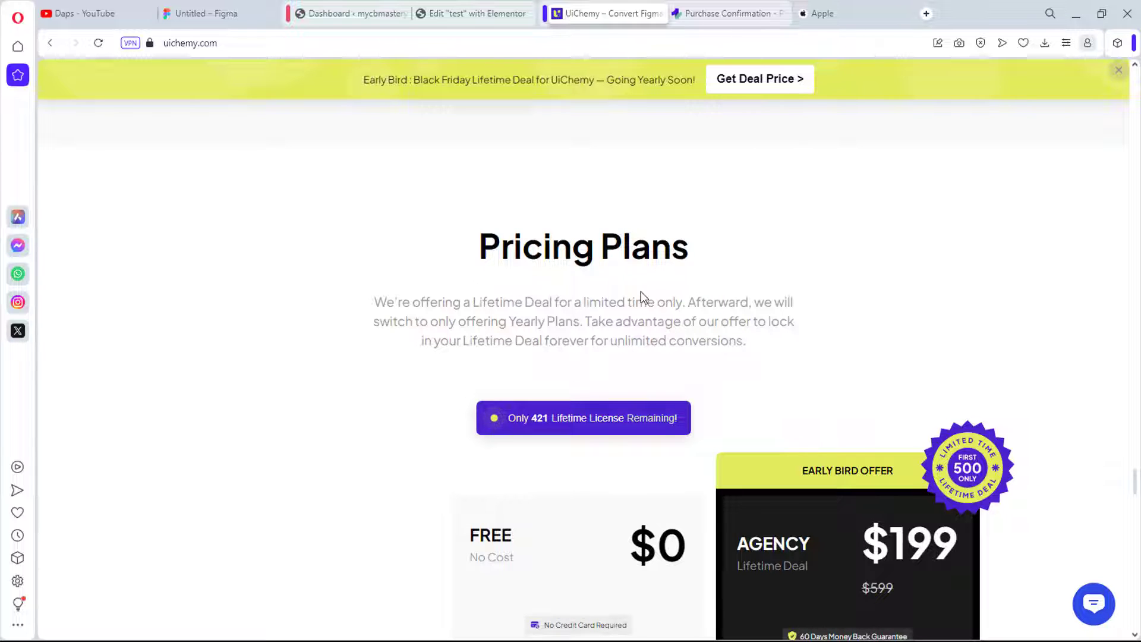
scroll(641, 294, down, 5)
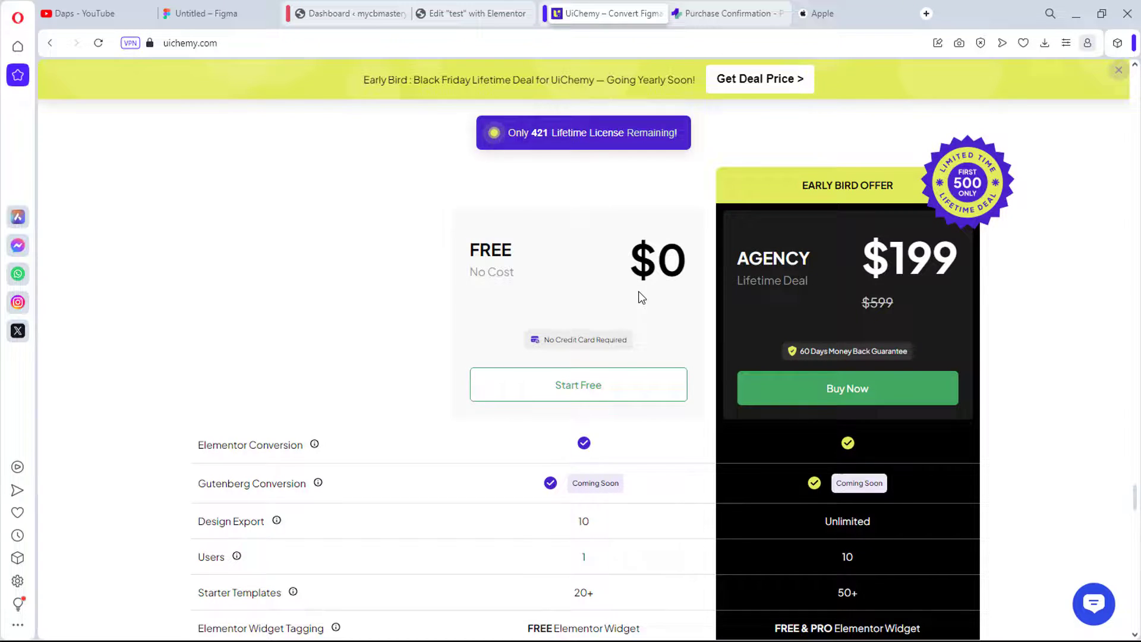
scroll(640, 292, down, 4)
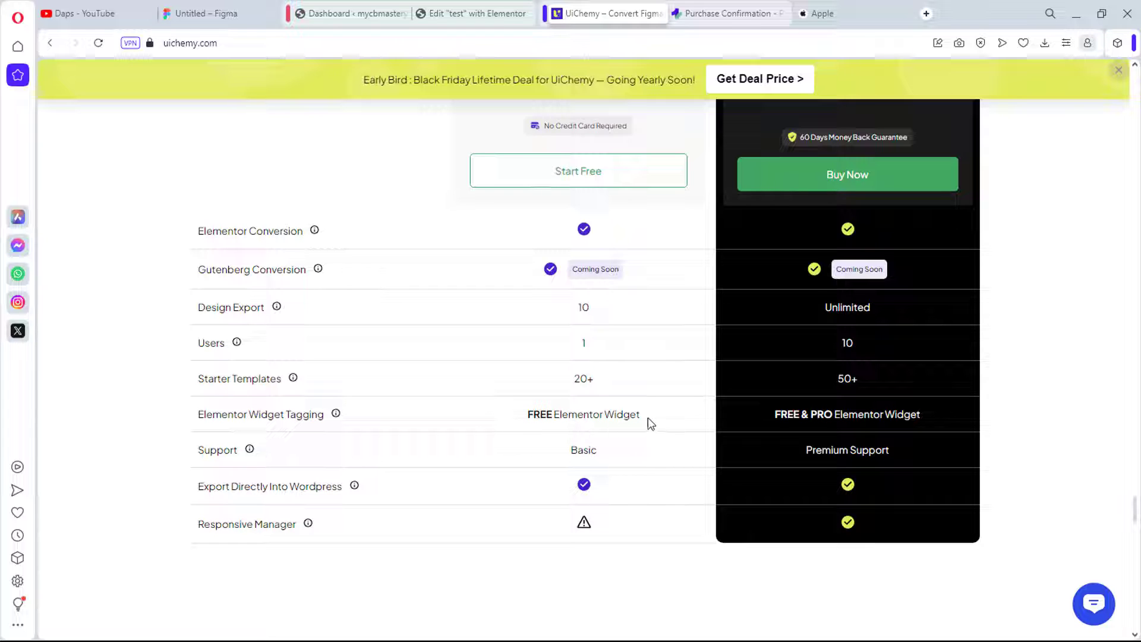
scroll(516, 446, down, 5)
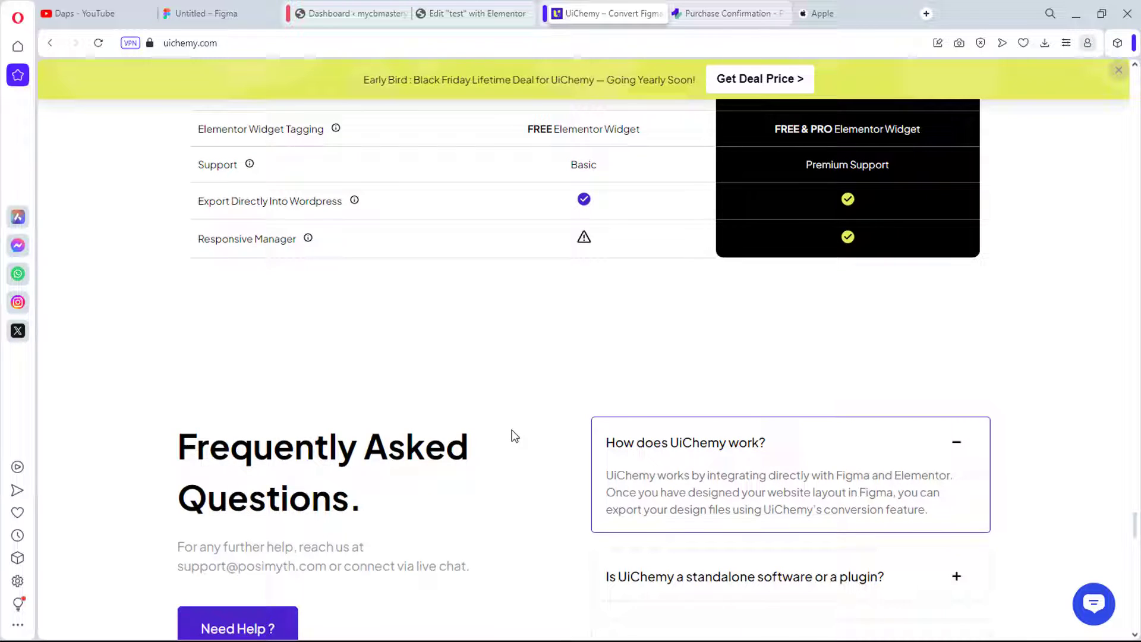
scroll(515, 436, up, 6)
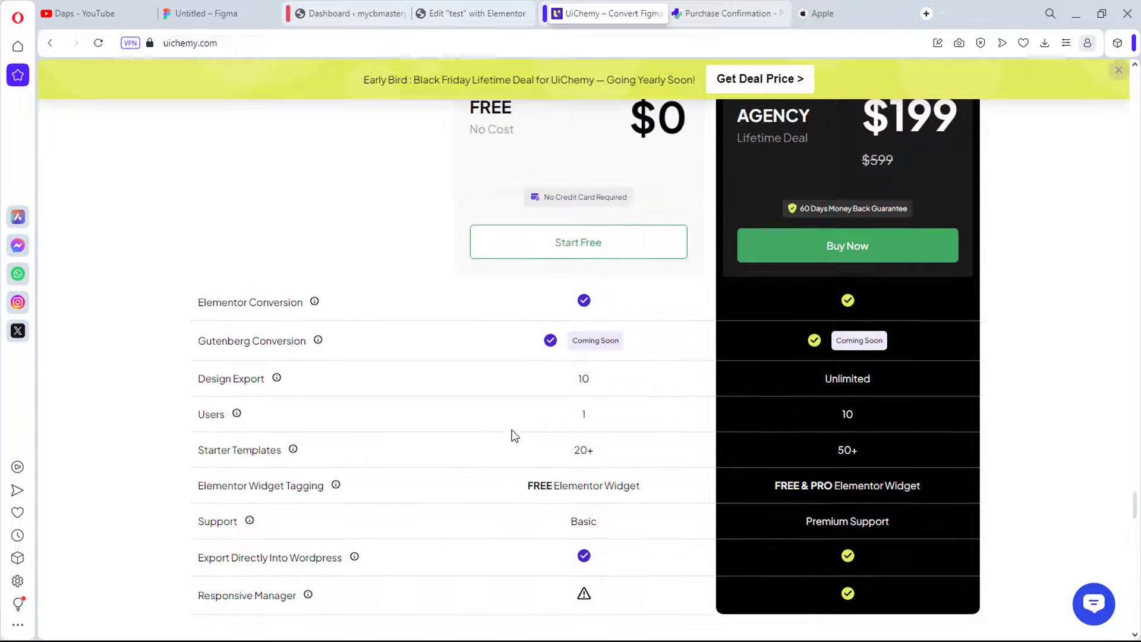
scroll(515, 436, up, 6)
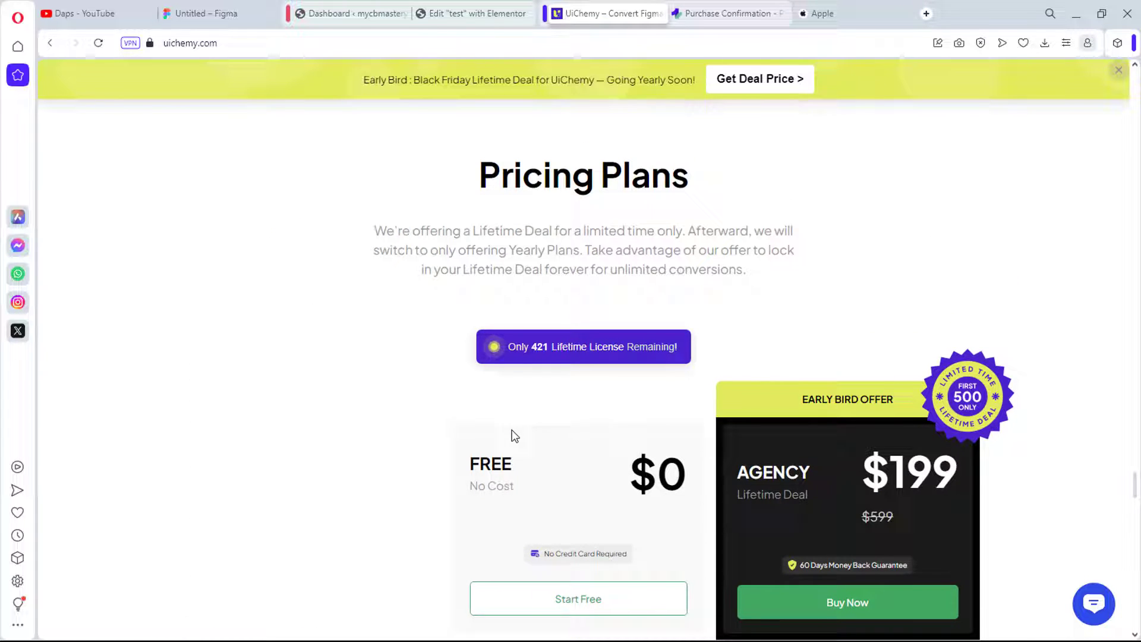
scroll(515, 437, down, 2)
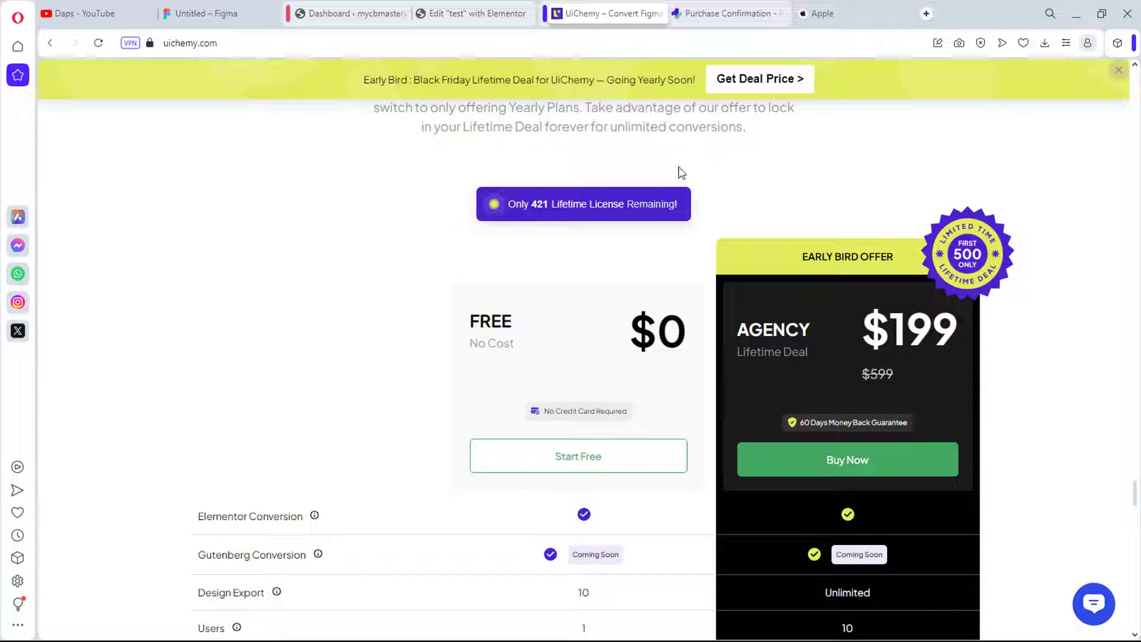
Review the $0.00 UiChemy – Free purchase confirmation with its issued license key.
click(715, 5)
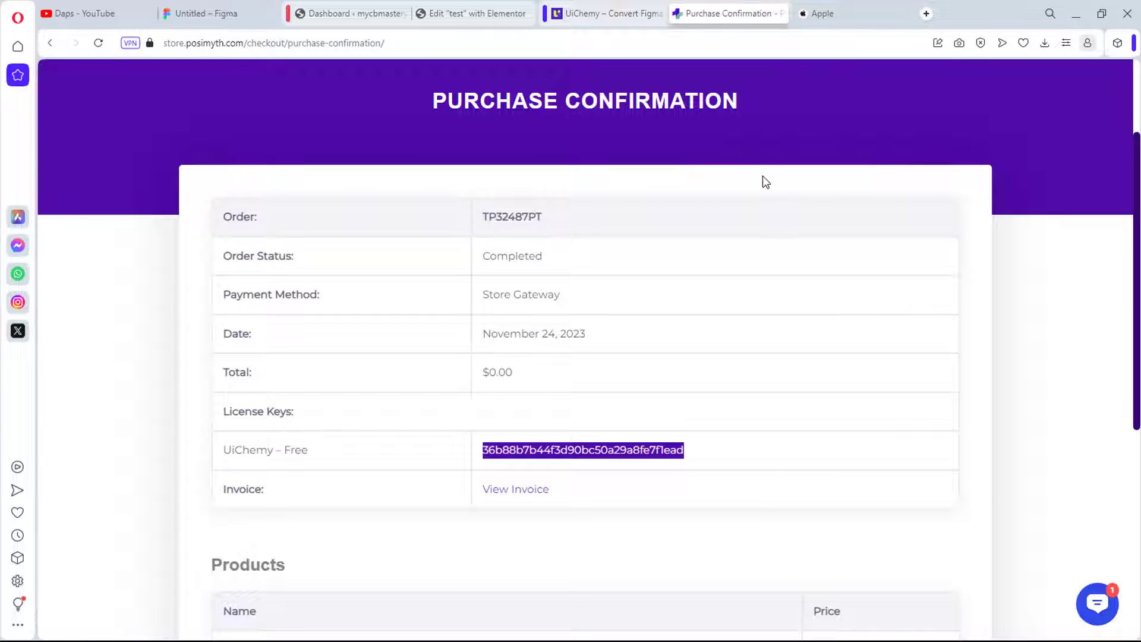
scroll(767, 185, down, 2)
scroll(772, 195, down, 1)
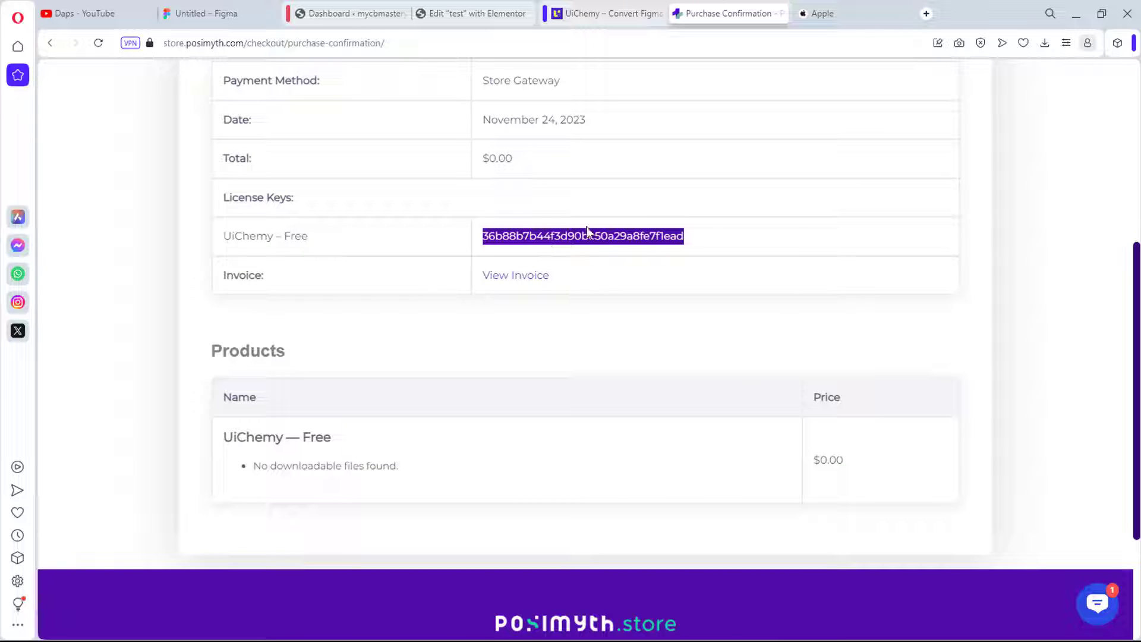
scroll(383, 285, down, 3)
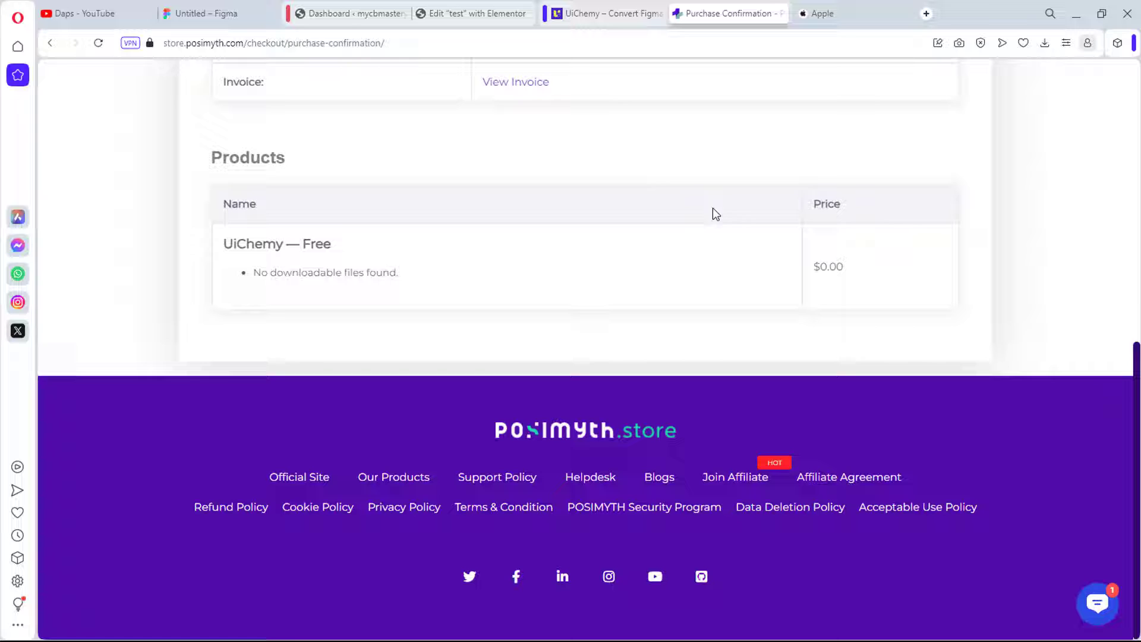
scroll(612, 196, up, 4)
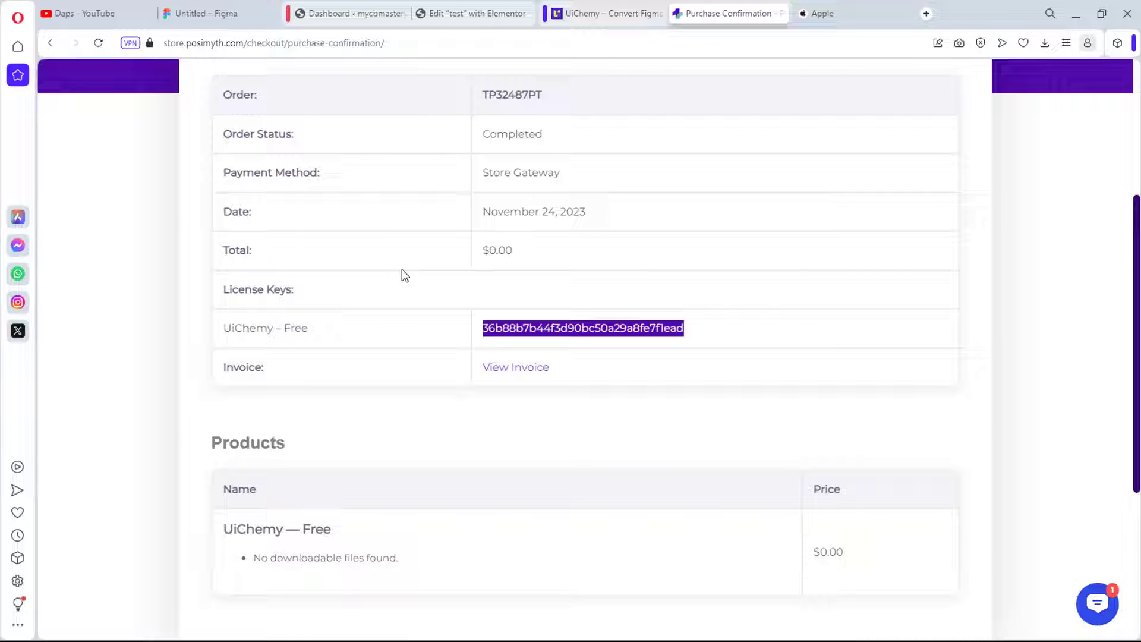
Launch the UiChemy - Convert Figma to WordPress plugin over the Apple Store design.
click(184, 7)
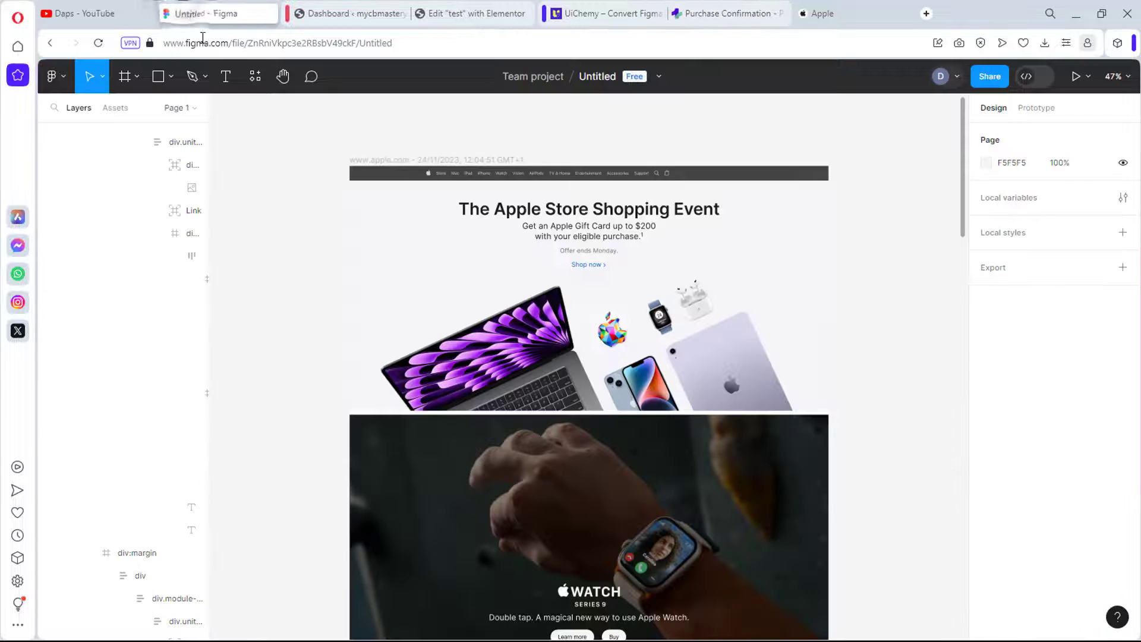
click(55, 79)
mouse_move(101, 299)
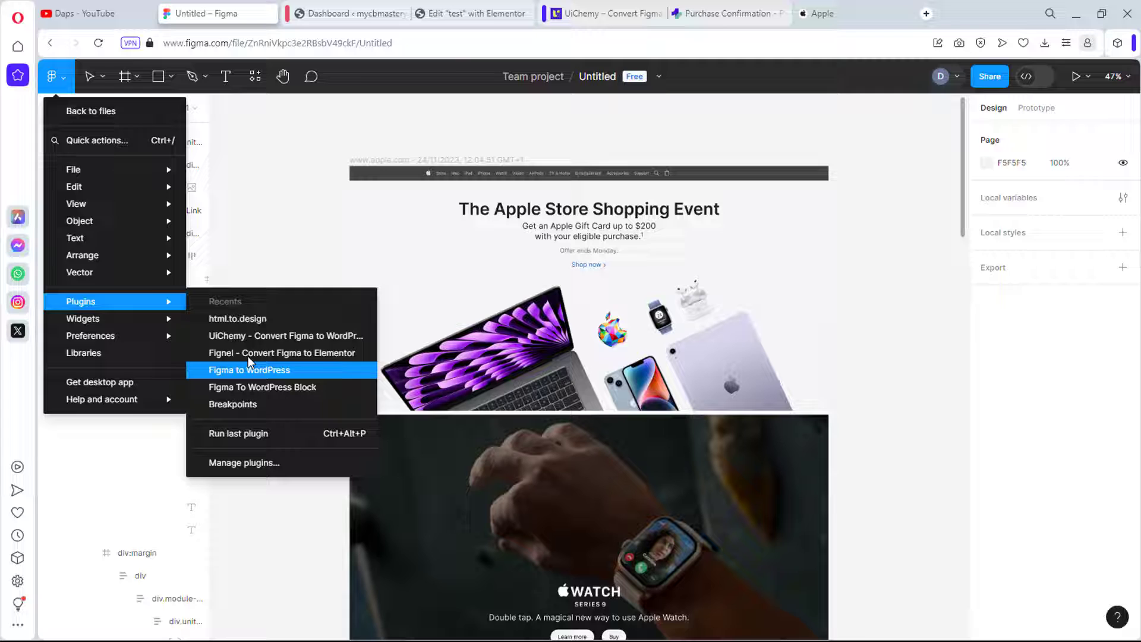
click(255, 336)
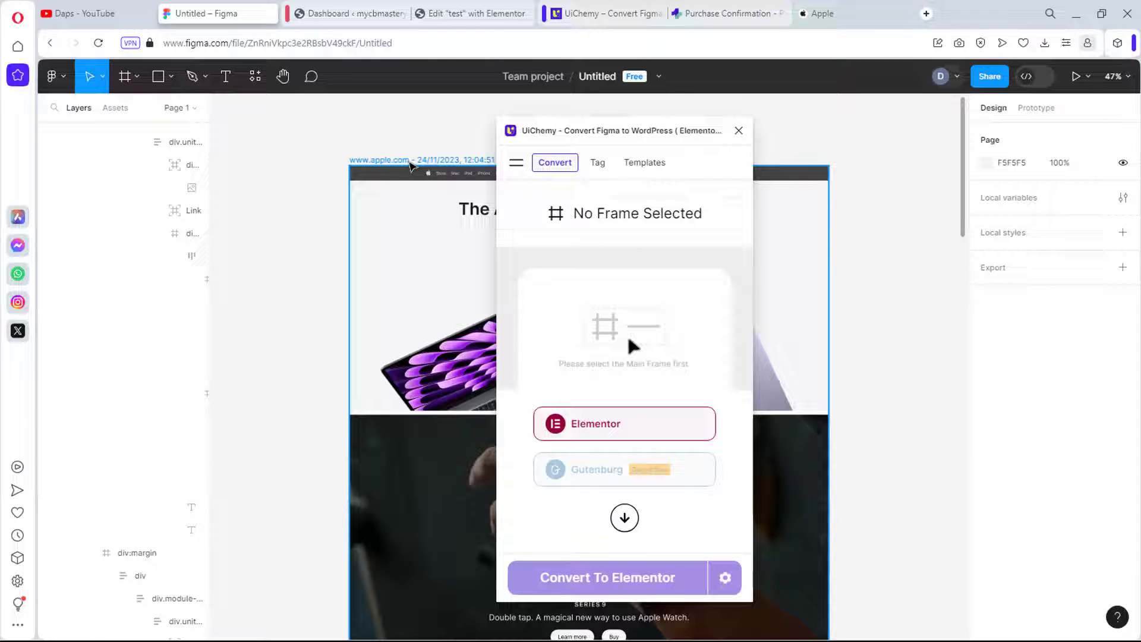
Select the apple.com frame, target Elementor, and confirm the readiness checklist.
click(410, 162)
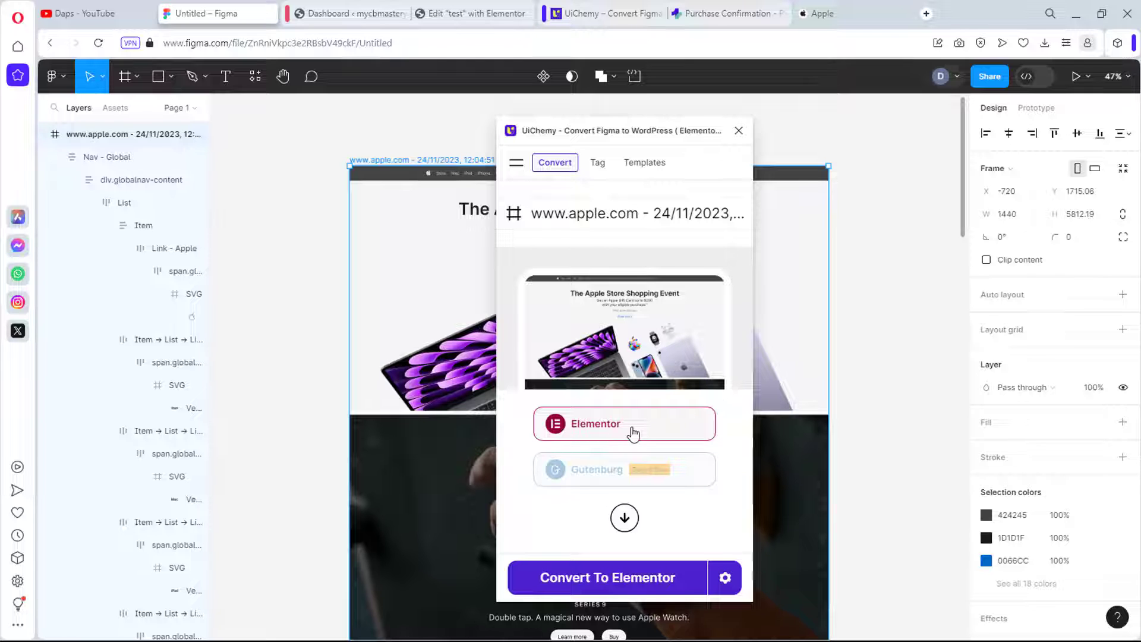
click(617, 579)
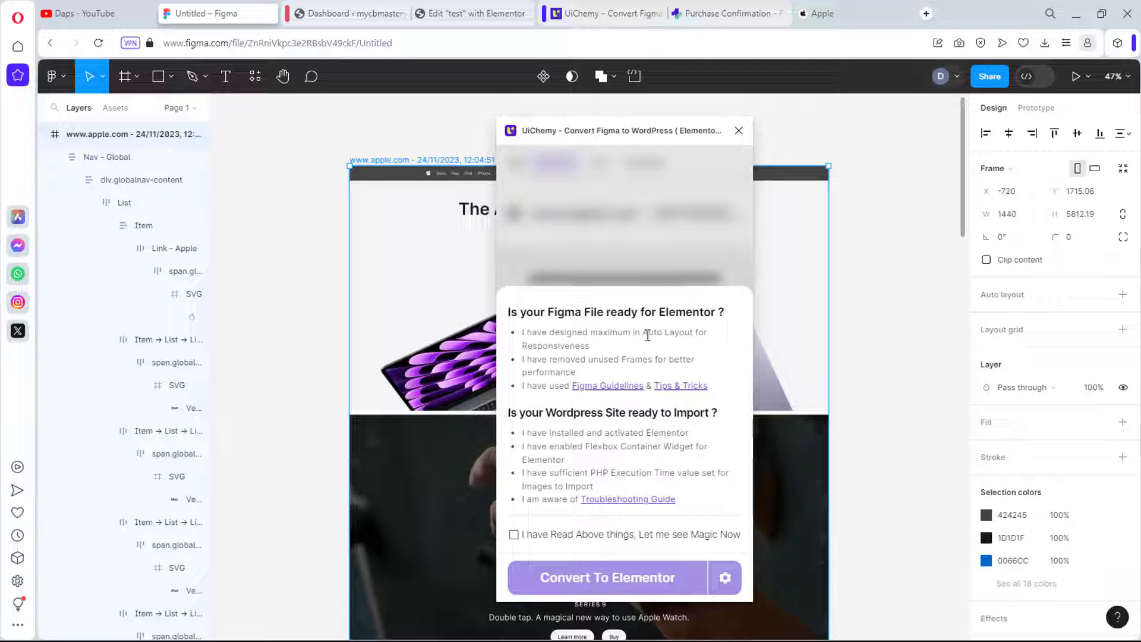
drag(649, 333, 691, 333)
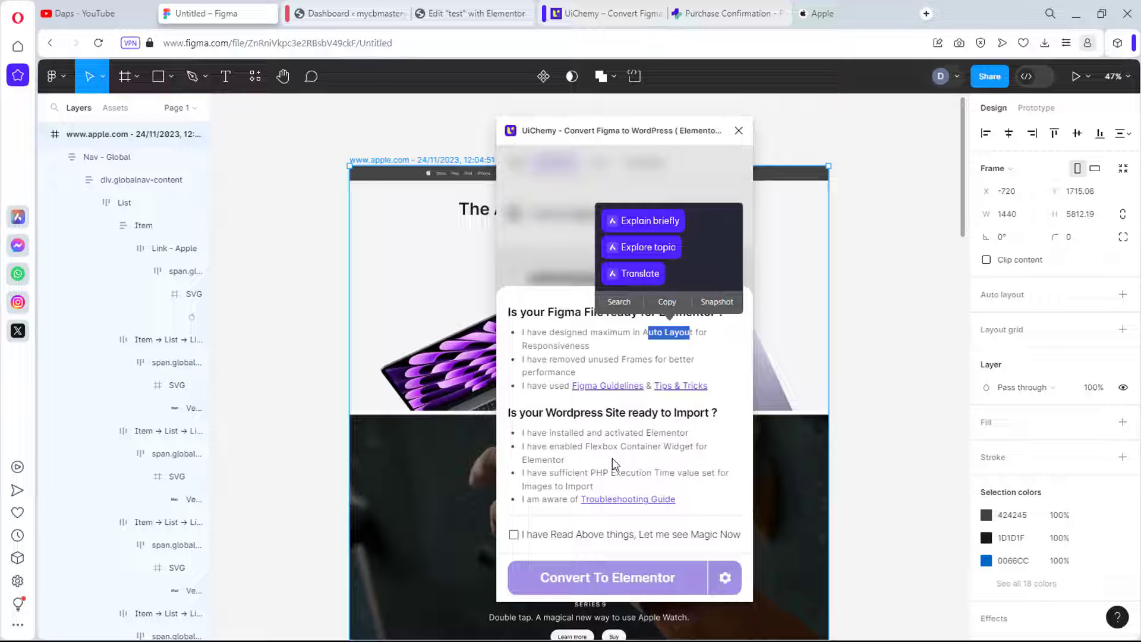
click(514, 536)
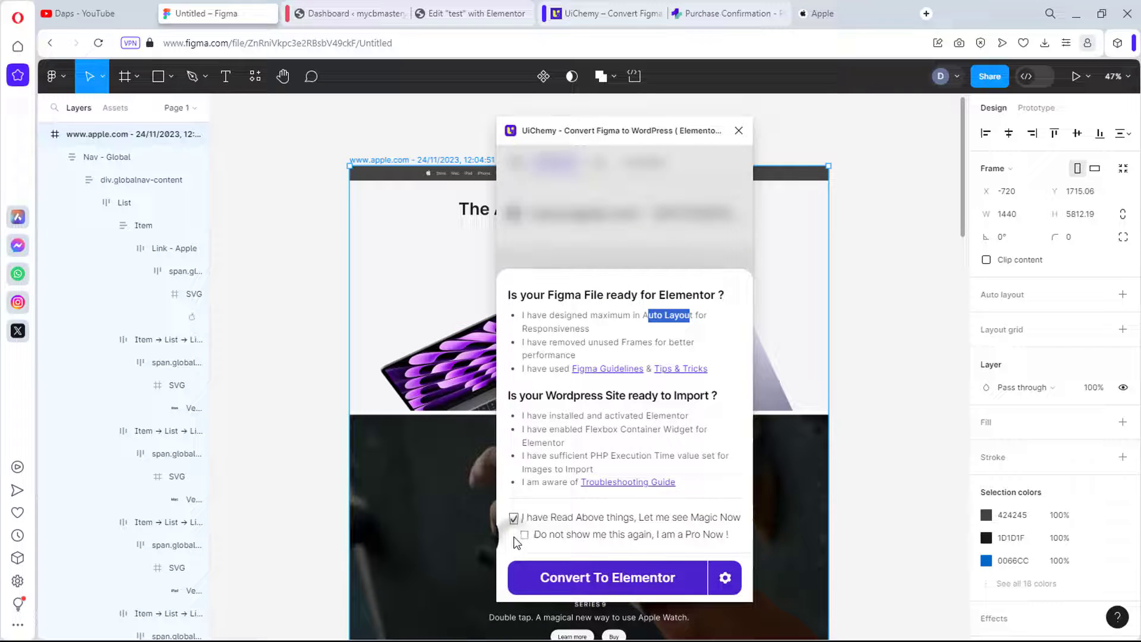
Convert the frame to Elementor and download the resulting JSON file.
click(607, 580)
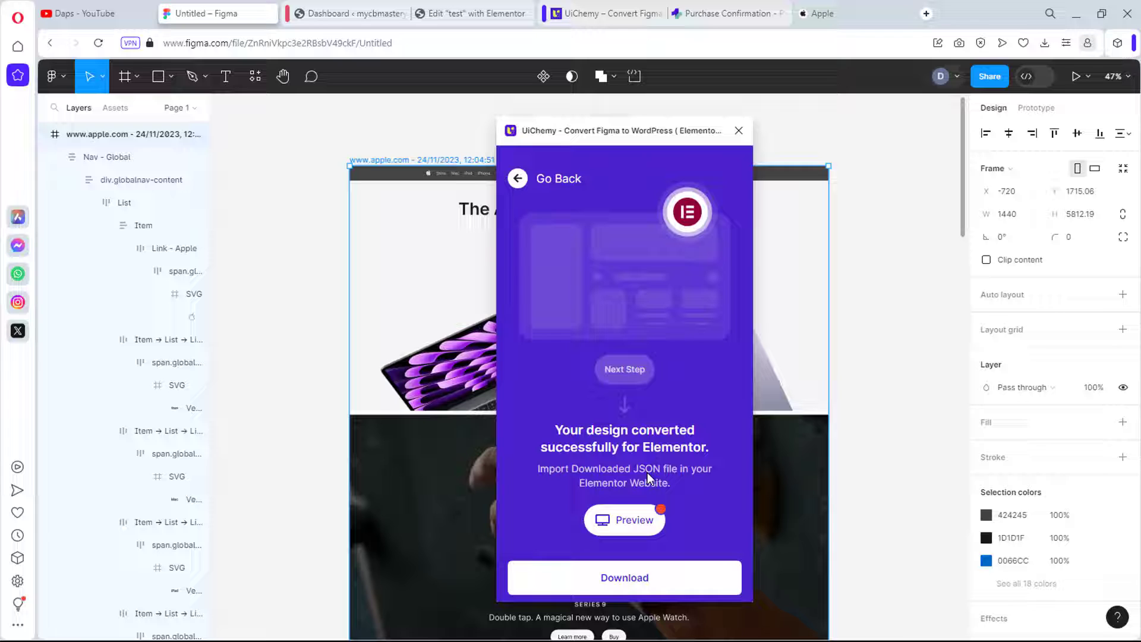
click(598, 581)
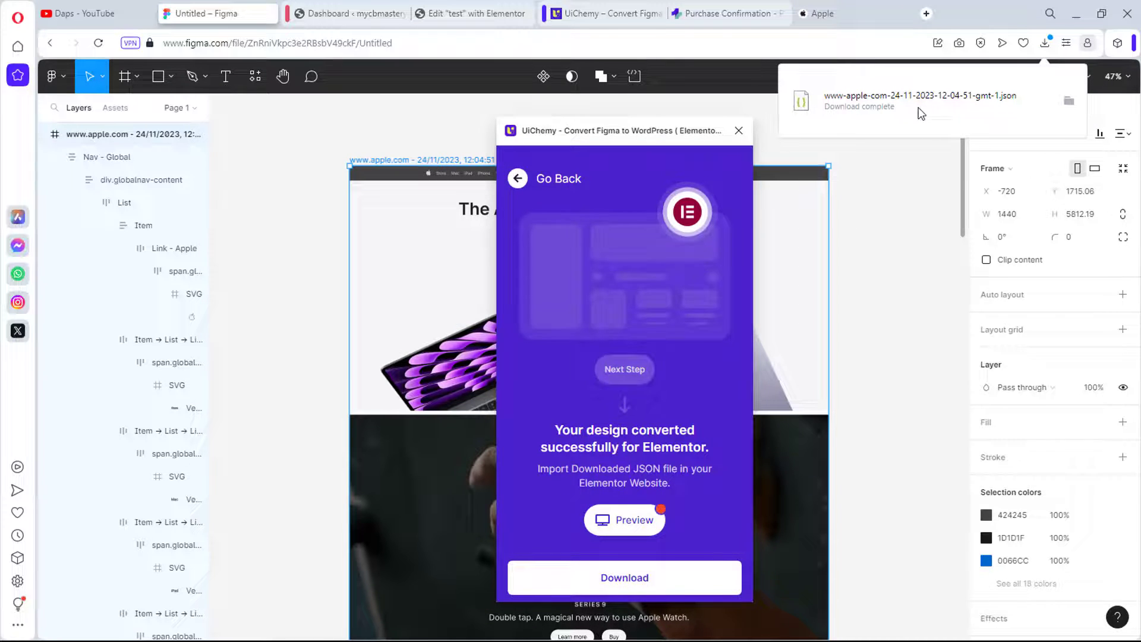
click(459, 12)
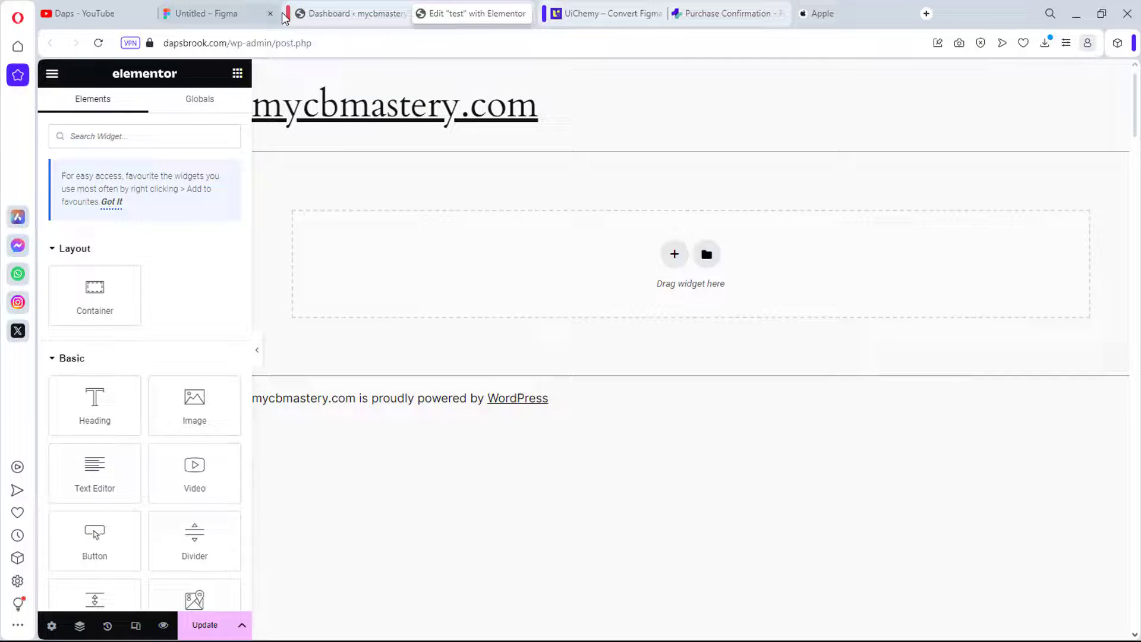
Set Flexbox Container to Active under Elementor Settings > Features and save the changes.
click(333, 13)
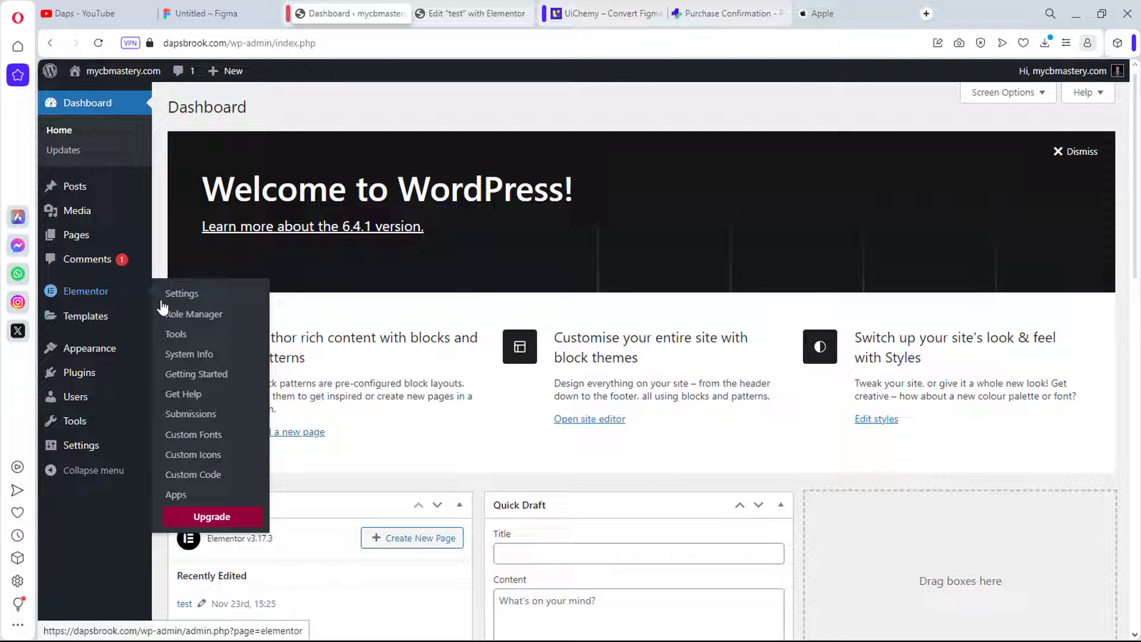
click(181, 300)
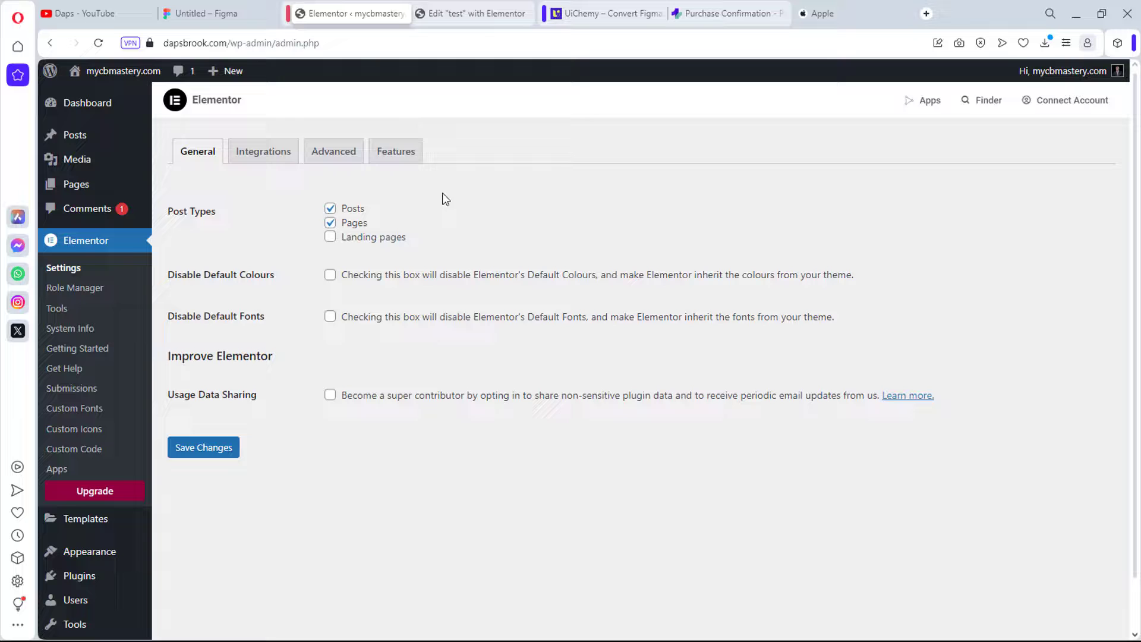
click(394, 153)
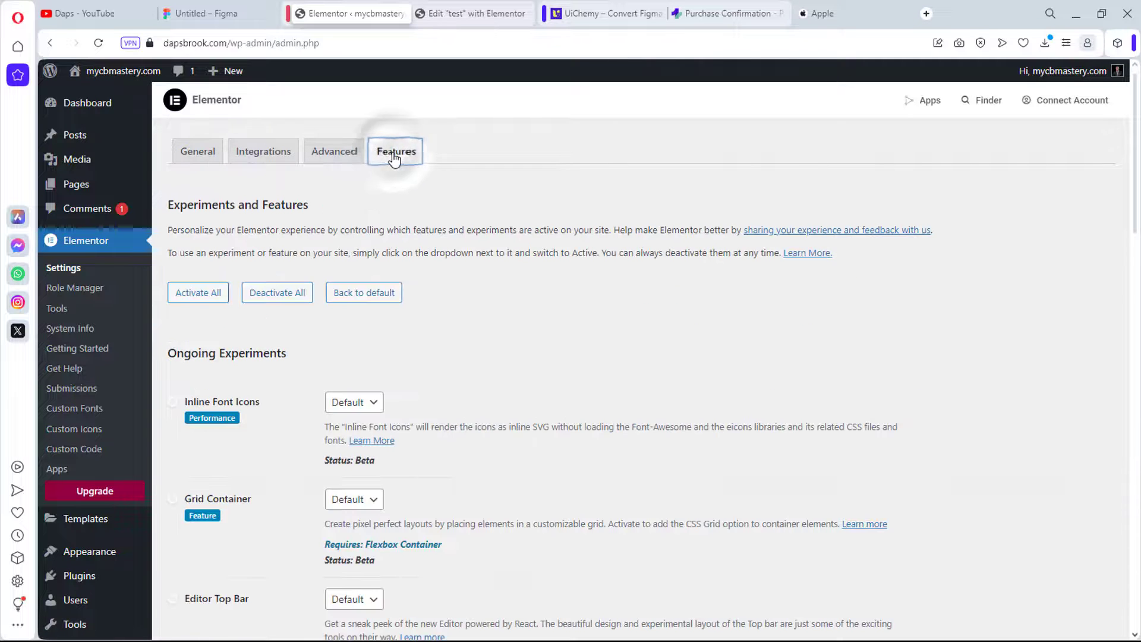
scroll(384, 203, down, 10)
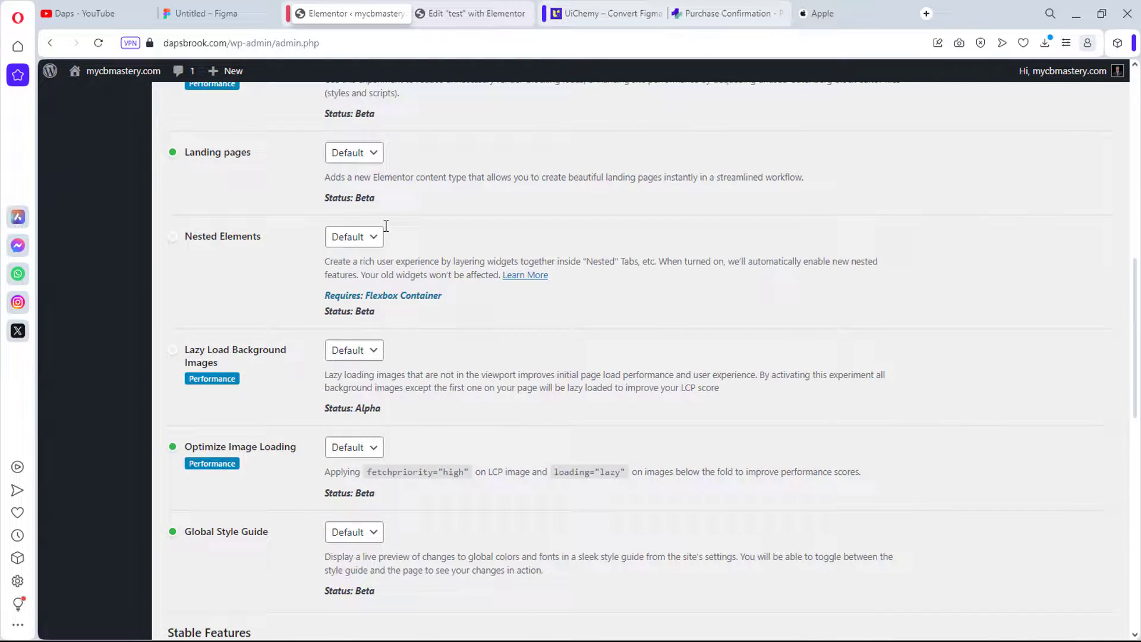
scroll(386, 226, down, 2)
scroll(386, 229, down, 7)
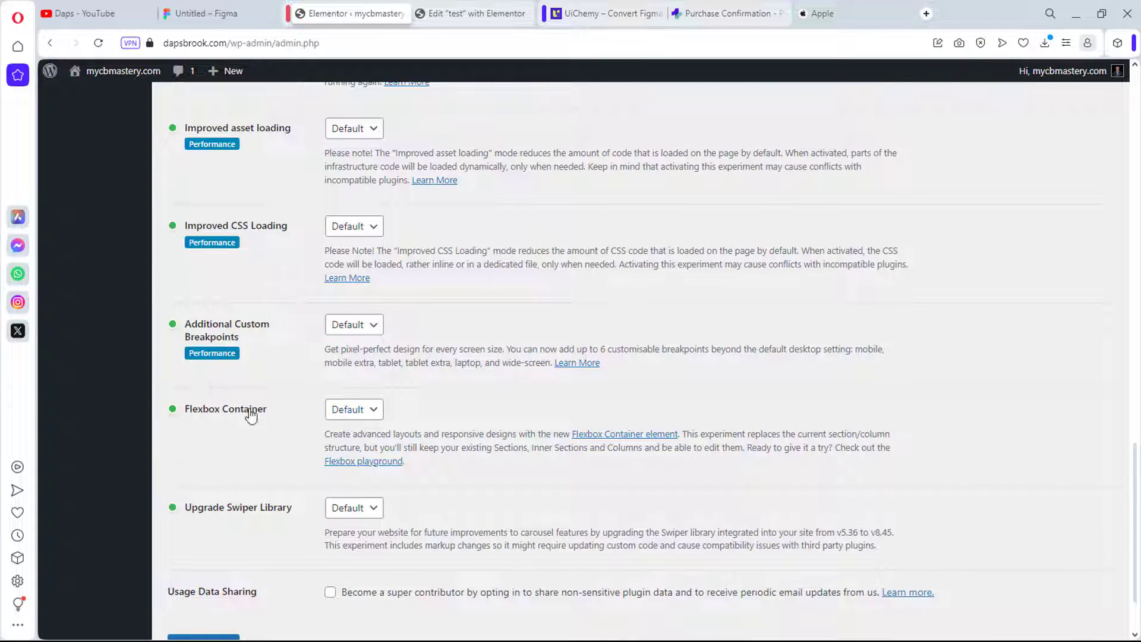
click(369, 409)
click(352, 441)
scroll(500, 402, down, 1)
click(221, 567)
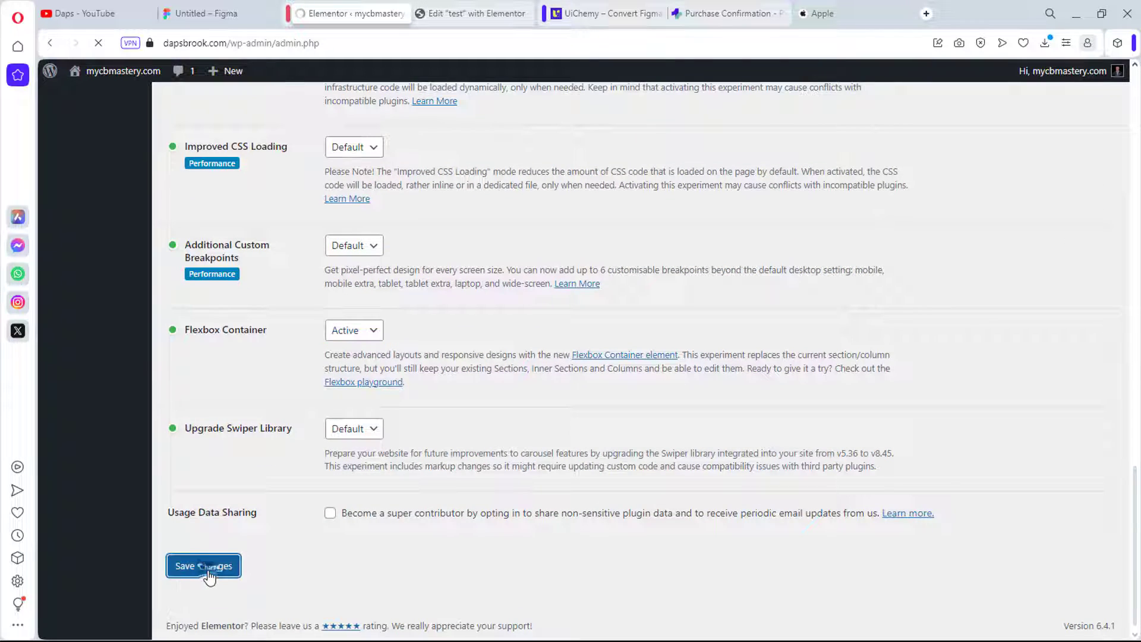
click(470, 14)
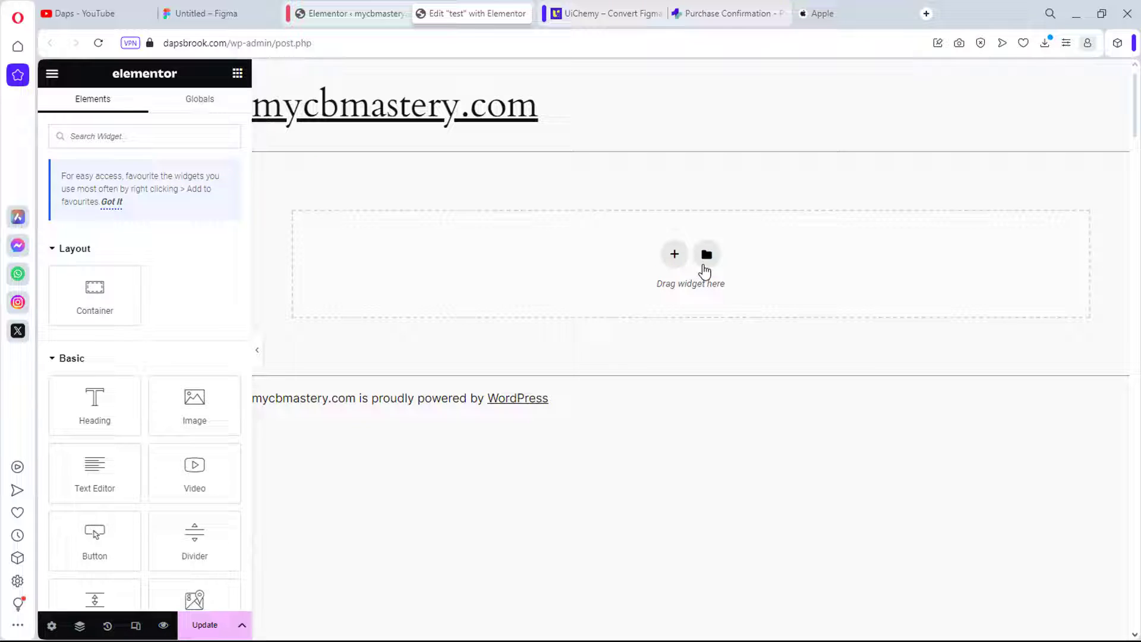
Import the downloaded Apple homepage .json template into the library and insert it into the 'test' page.
click(707, 254)
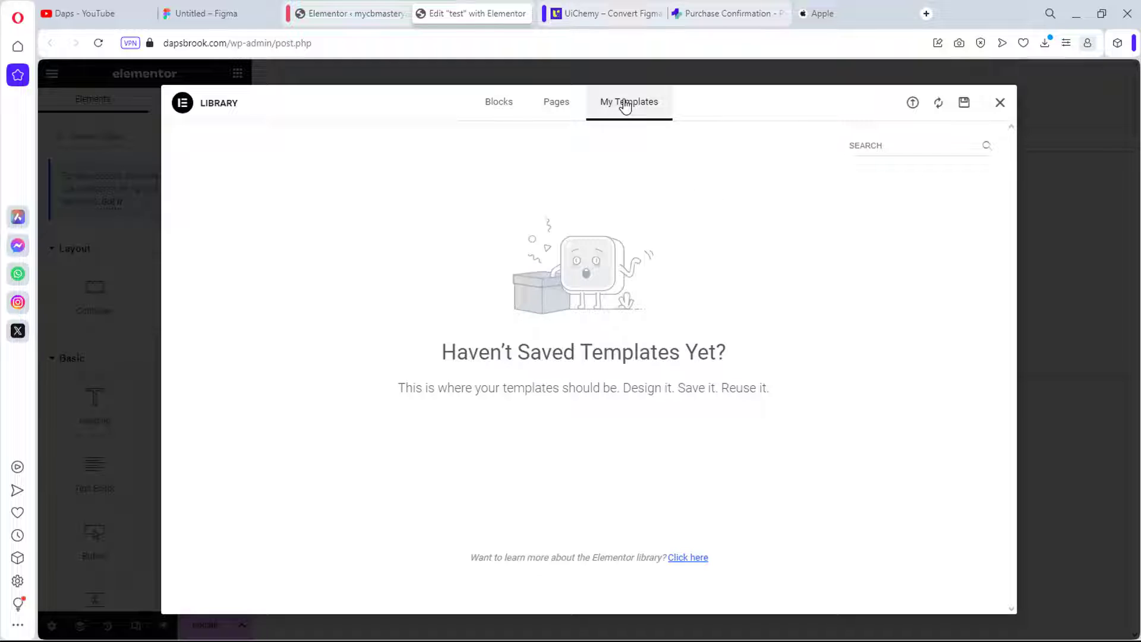
click(913, 105)
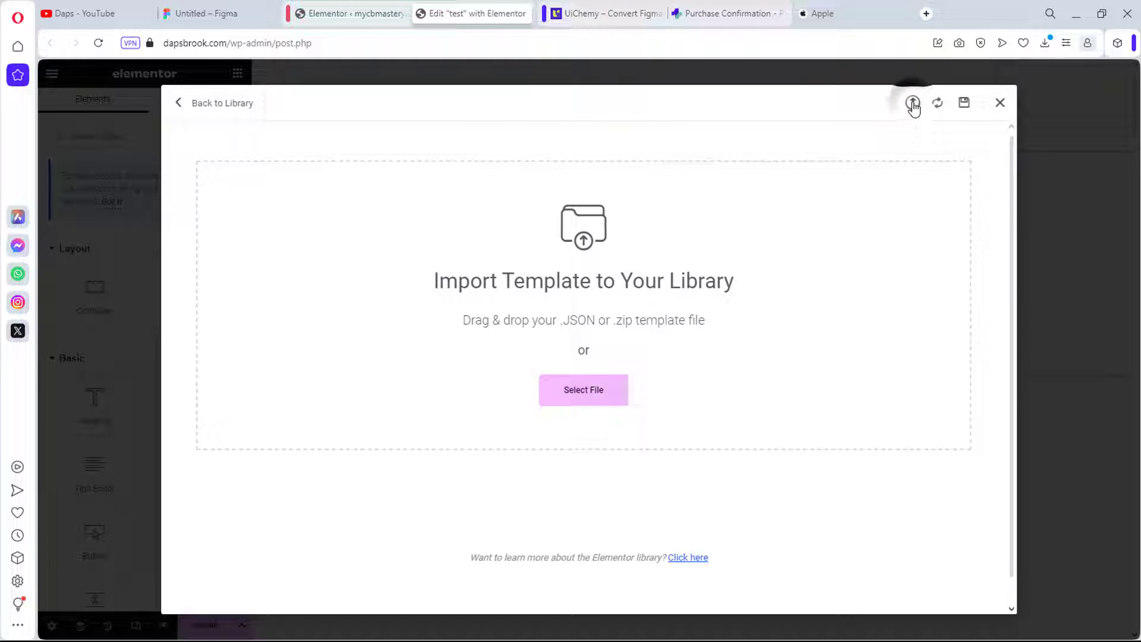
click(1045, 43)
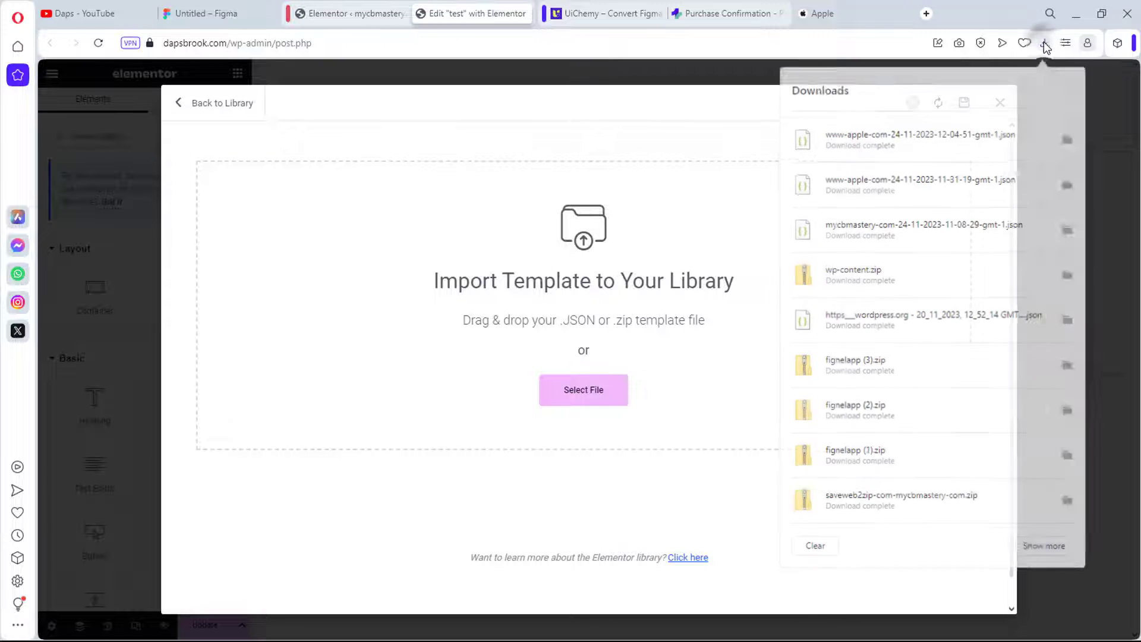
drag(849, 132, 591, 382)
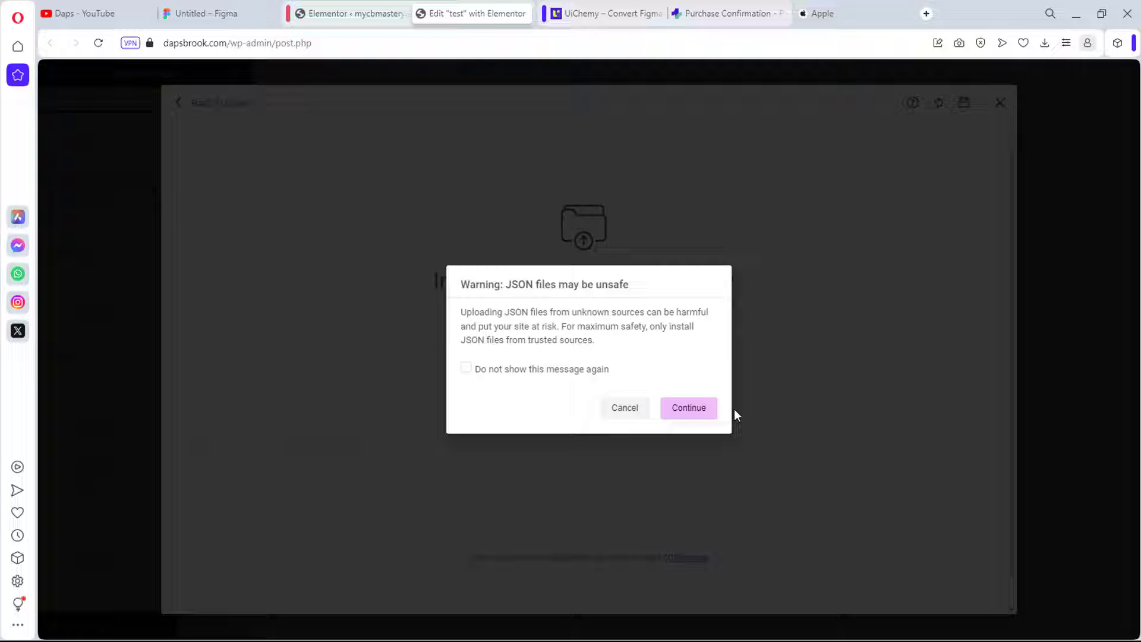
click(465, 368)
click(685, 411)
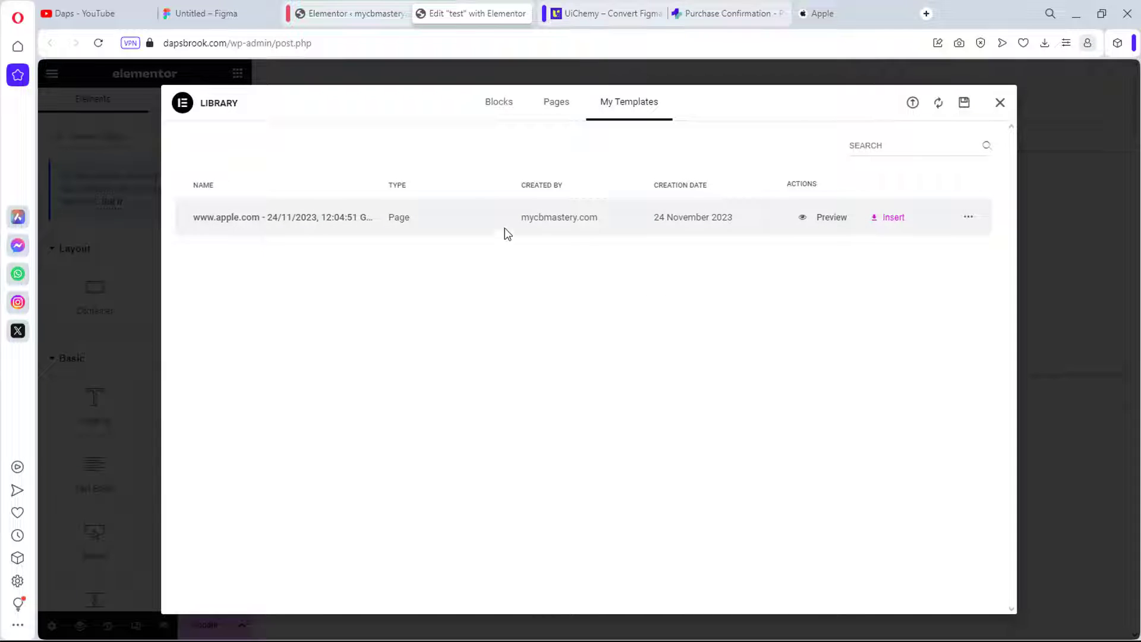
click(889, 229)
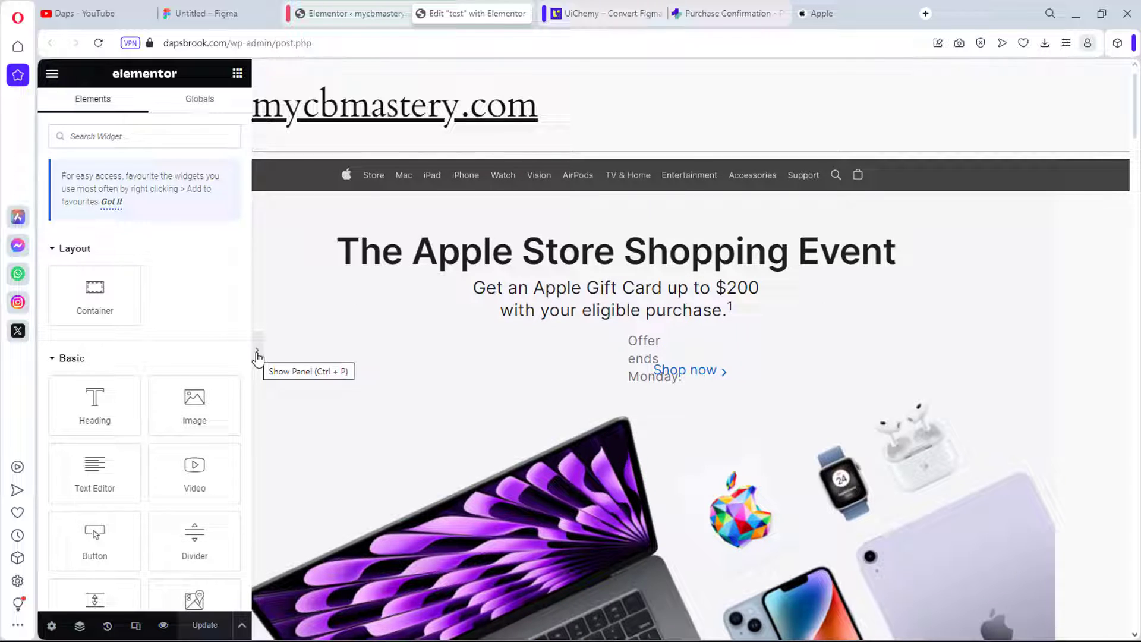
click(258, 357)
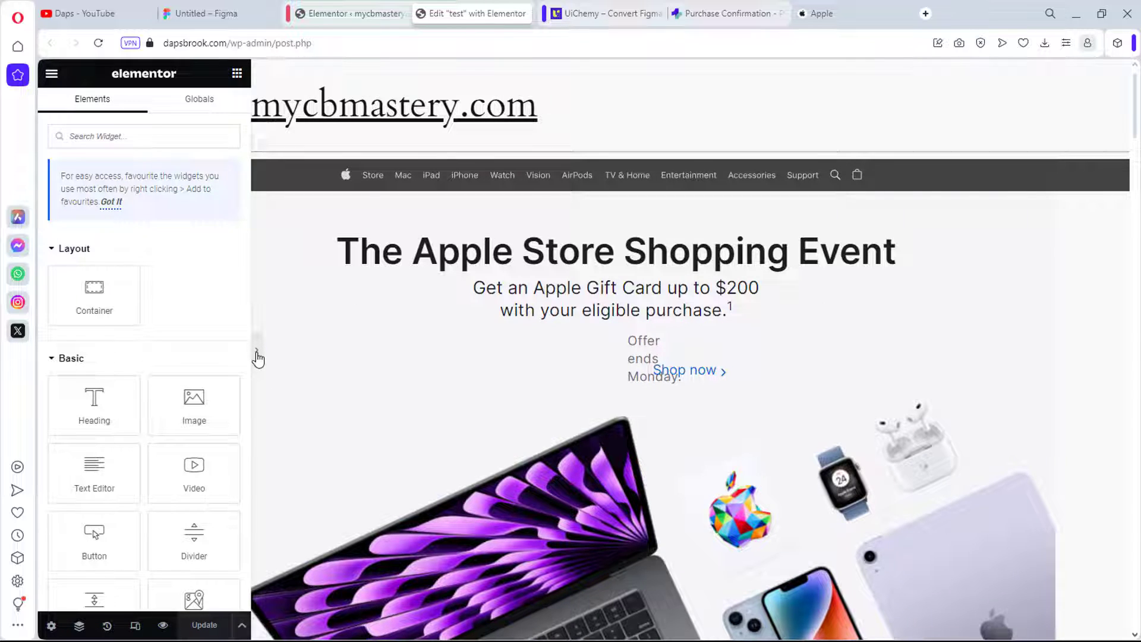
click(257, 357)
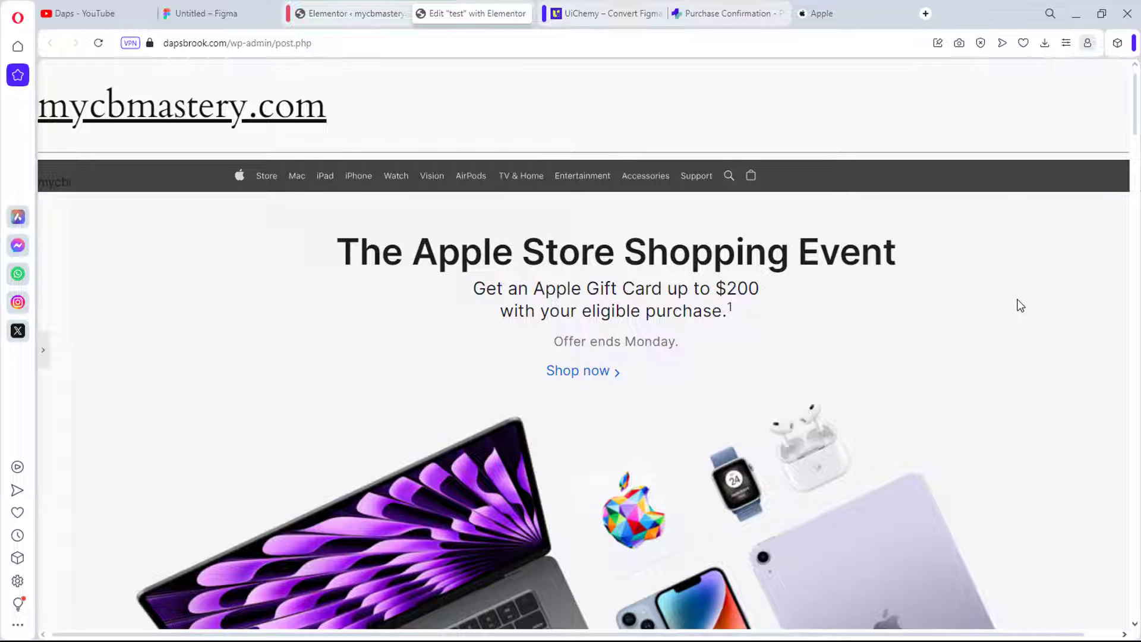
scroll(1022, 312, down, 2)
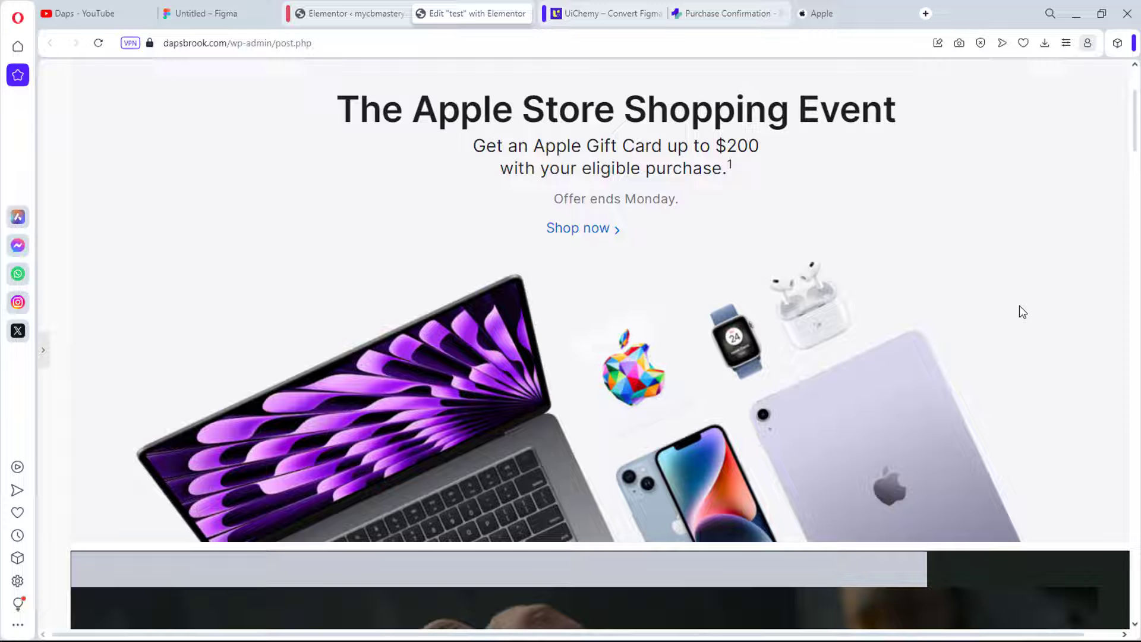
scroll(1022, 312, down, 4)
scroll(1019, 307, down, 5)
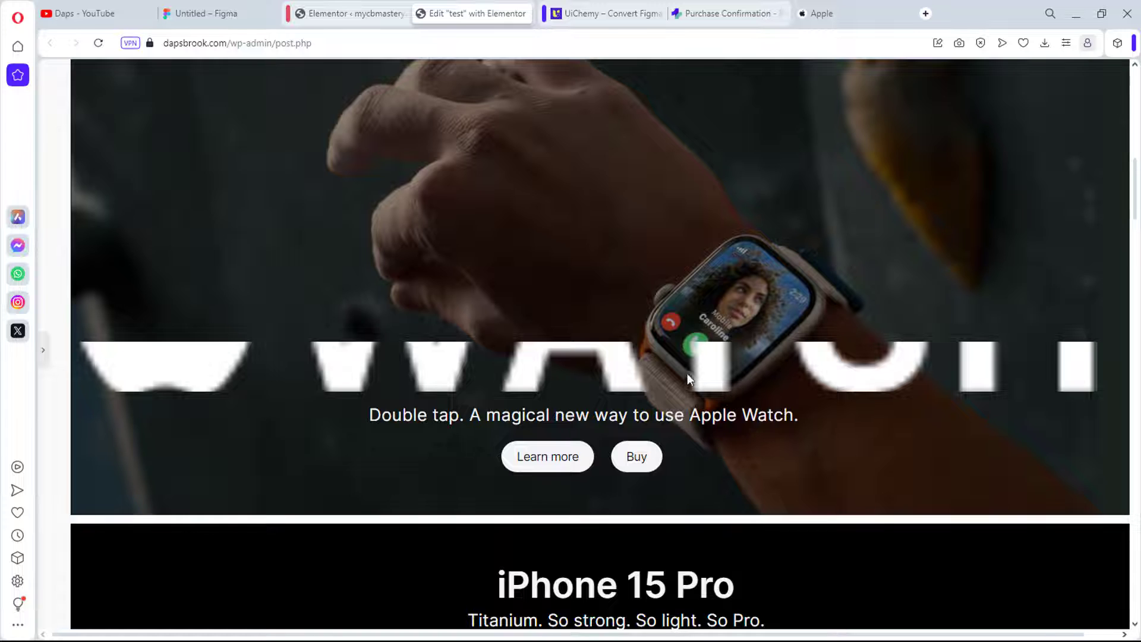
scroll(689, 373, down, 10)
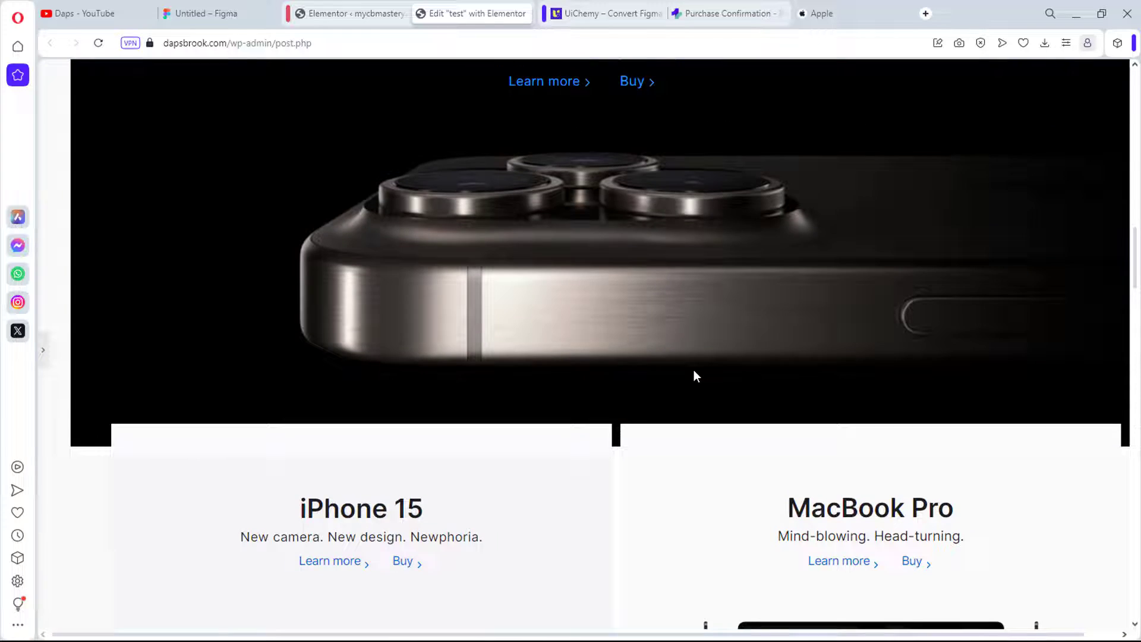
scroll(700, 362, down, 5)
scroll(701, 363, down, 4)
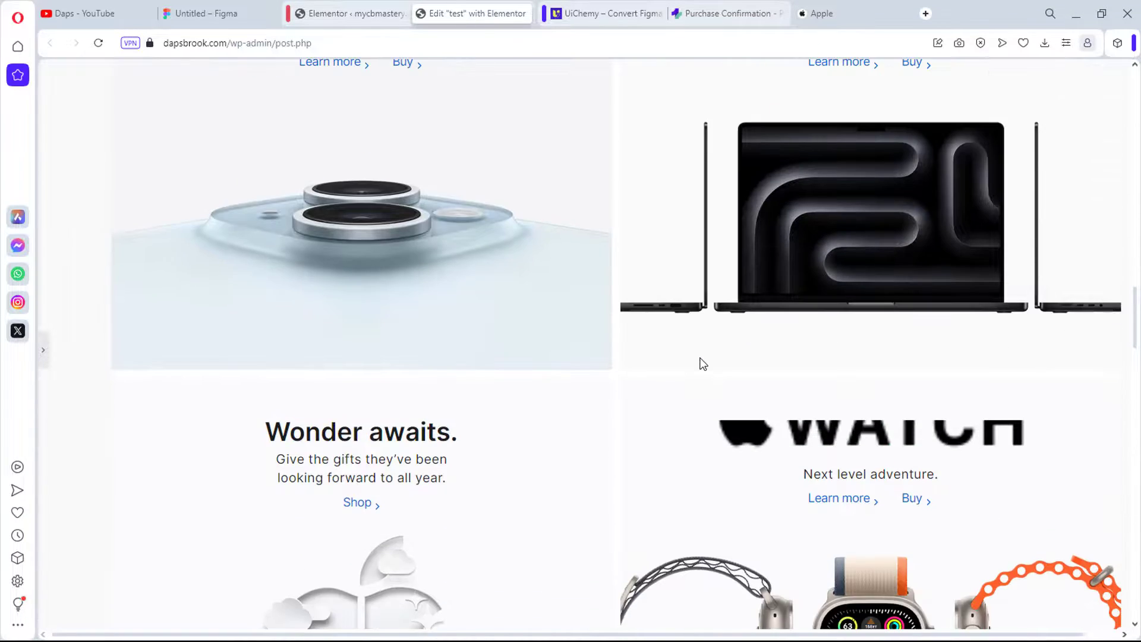
scroll(703, 364, down, 5)
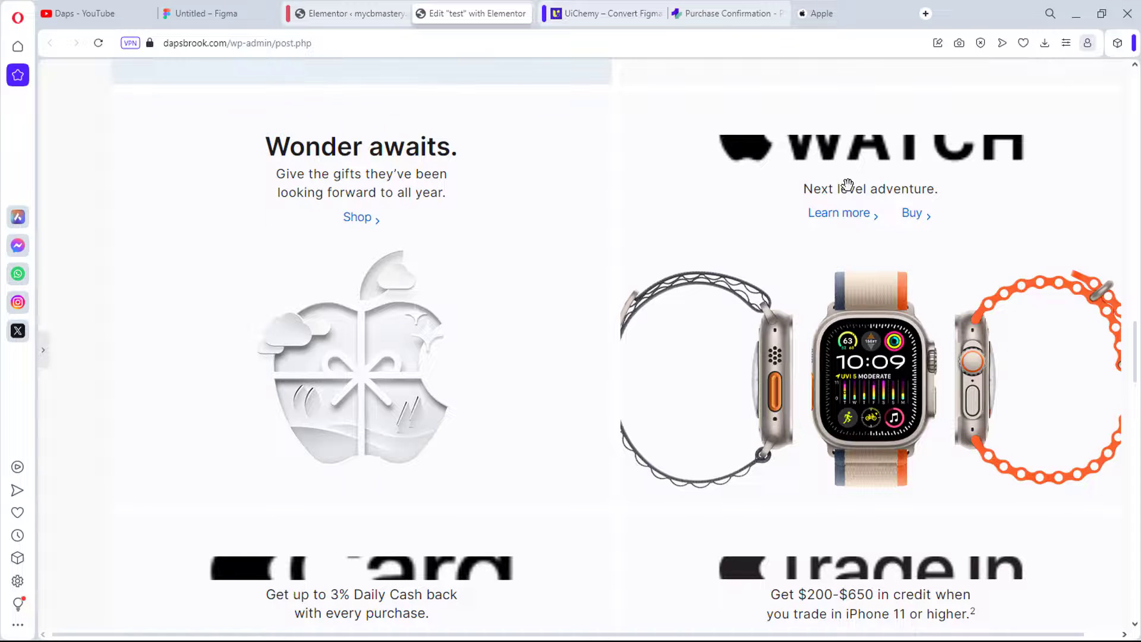
scroll(855, 214, down, 1)
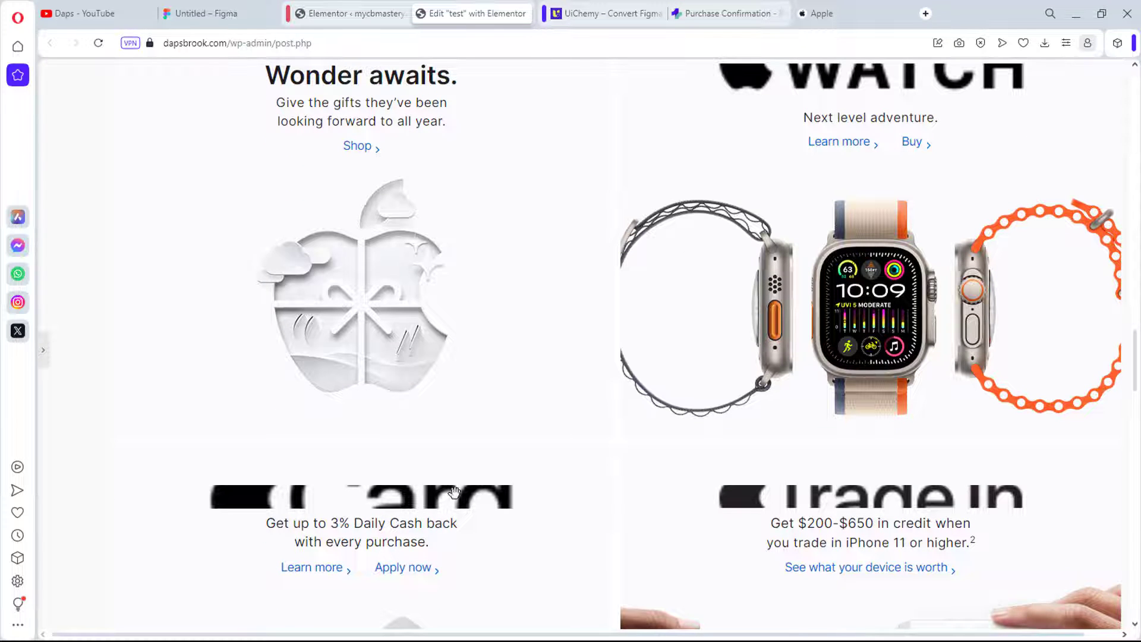
scroll(630, 446, down, 10)
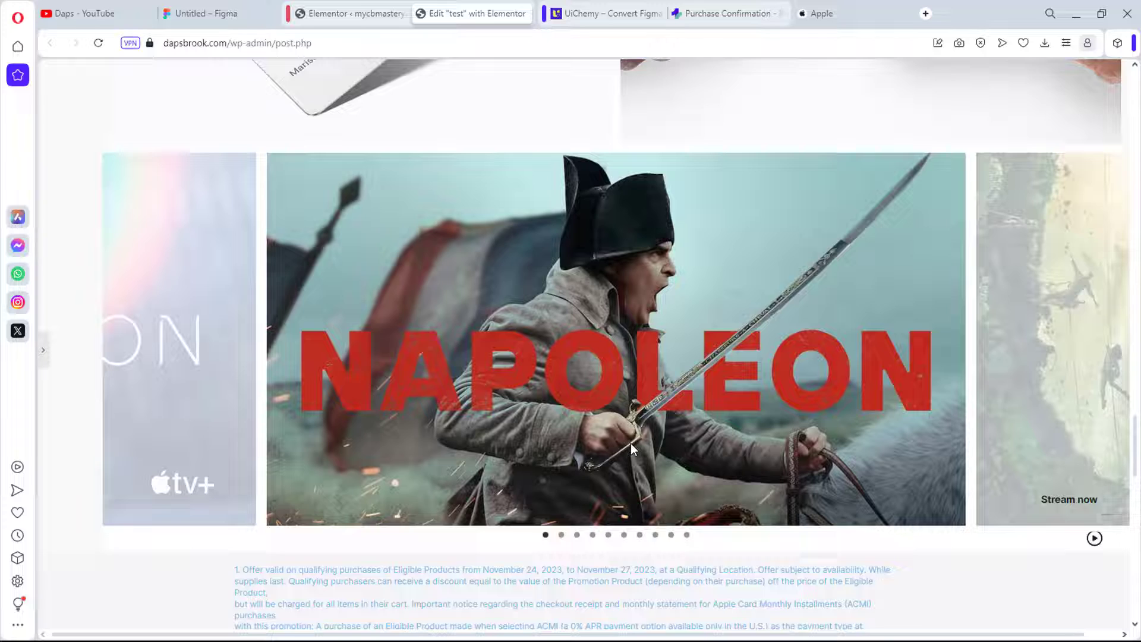
scroll(630, 443, down, 5)
scroll(631, 447, up, 5)
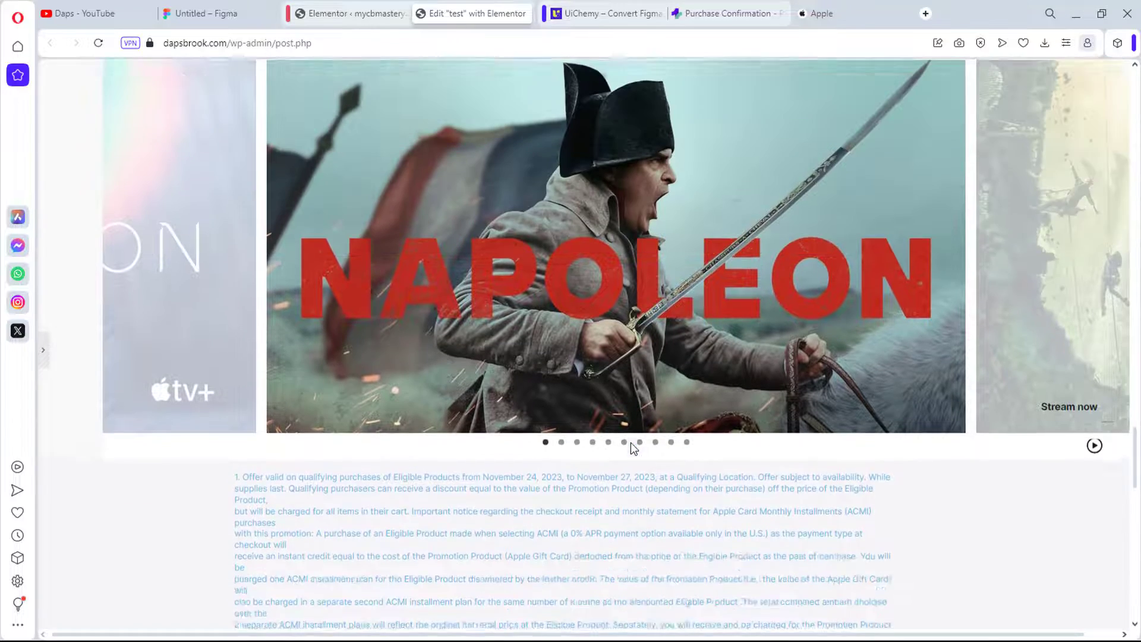
scroll(631, 446, down, 9)
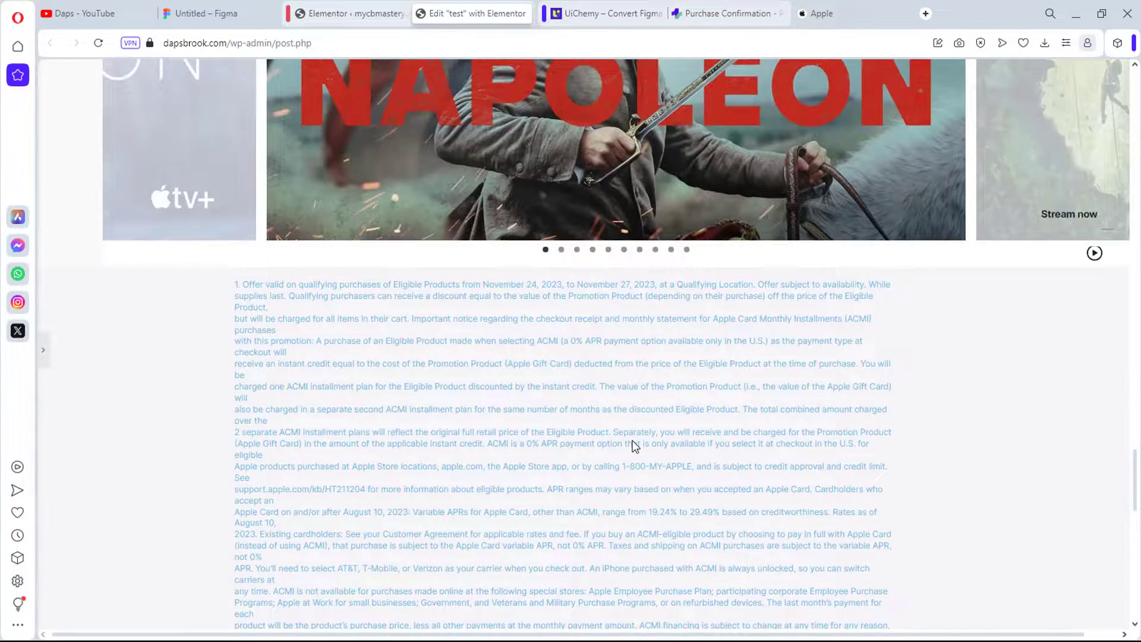
scroll(635, 447, down, 9)
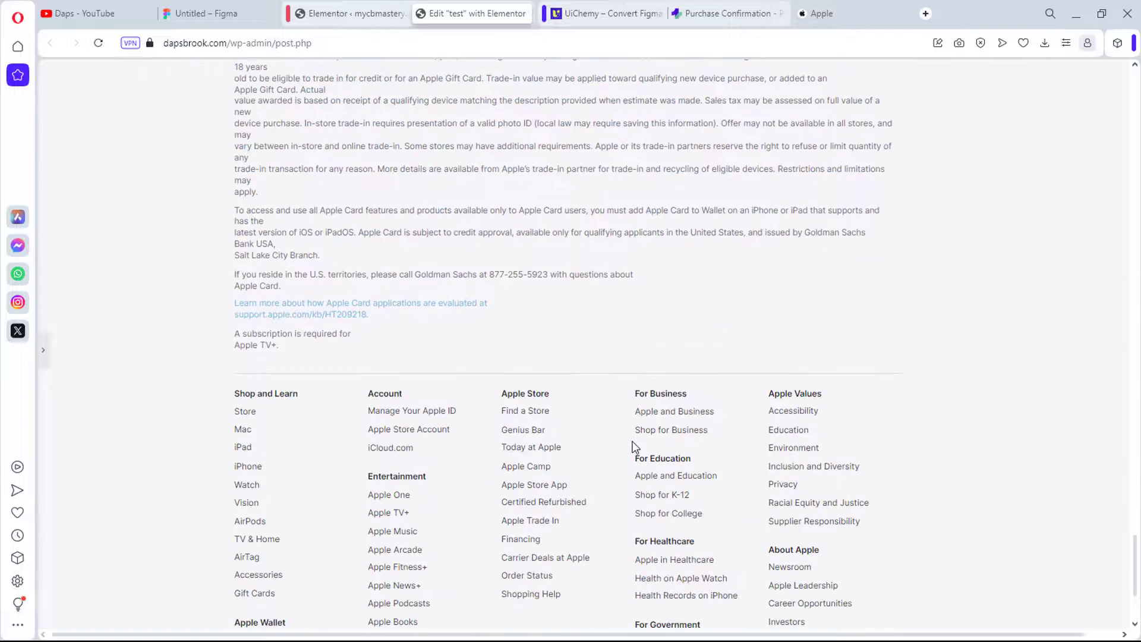
scroll(635, 447, down, 3)
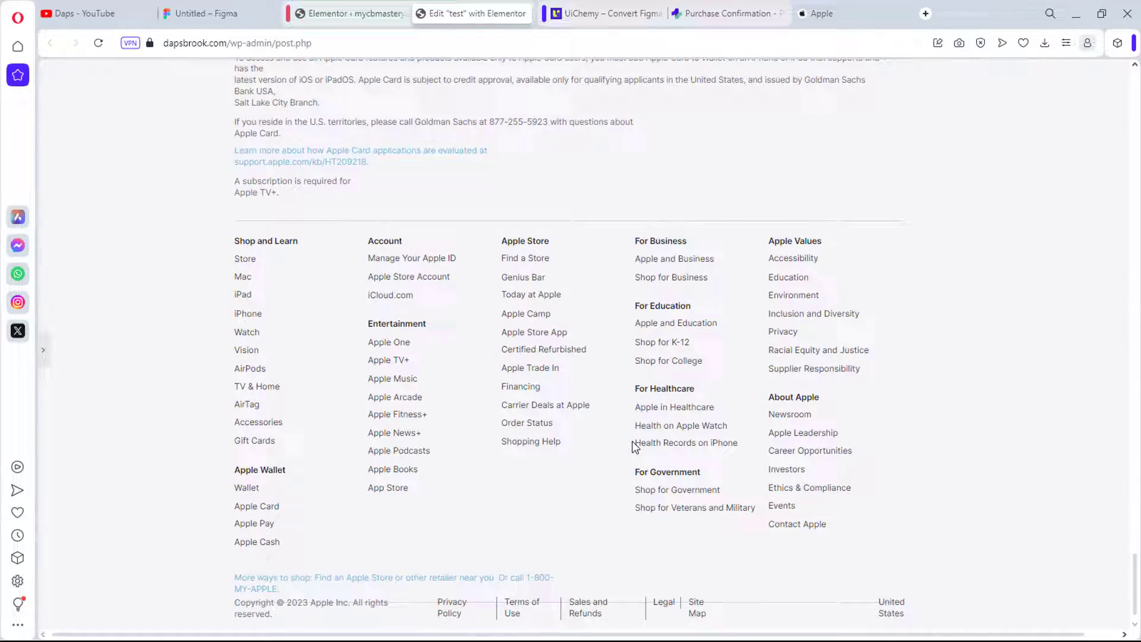
scroll(635, 447, up, 10)
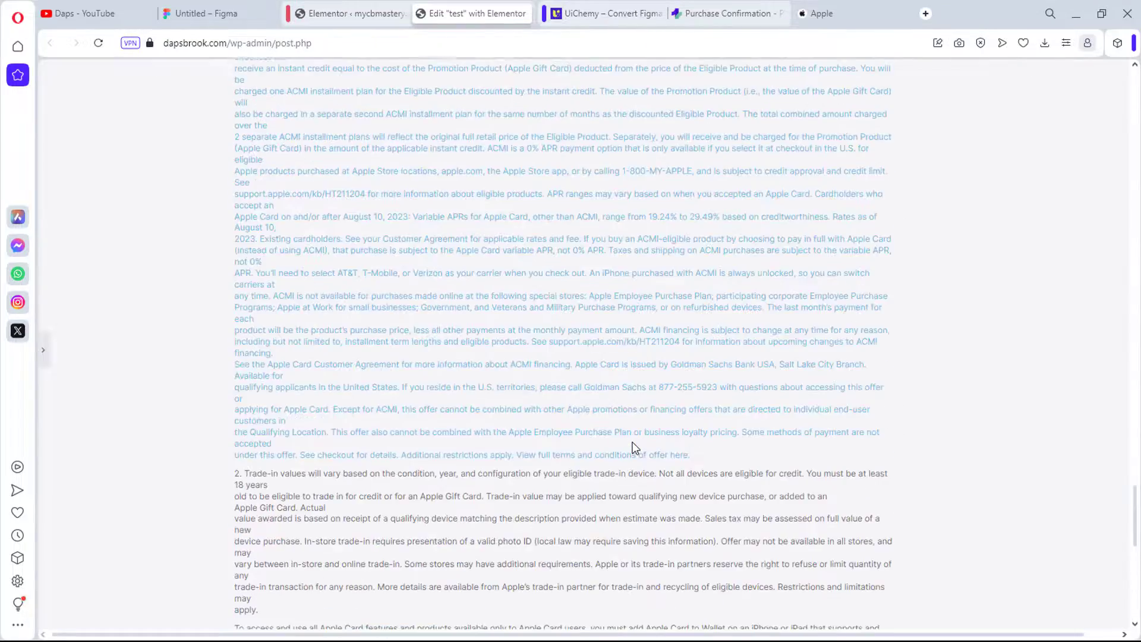
scroll(635, 447, up, 20)
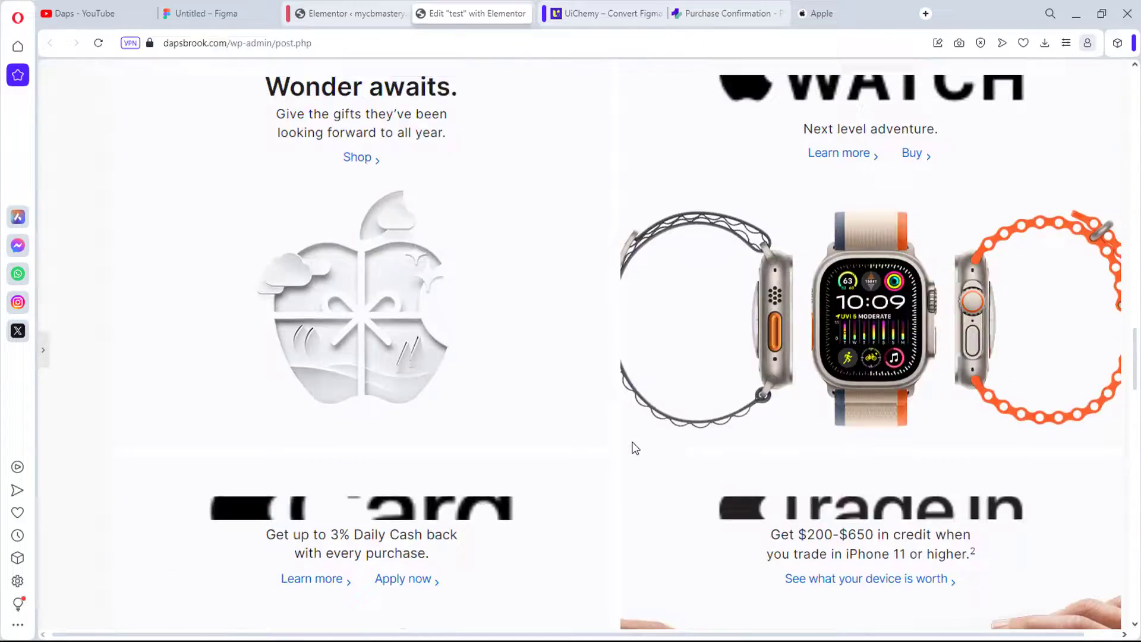
scroll(635, 448, up, 20)
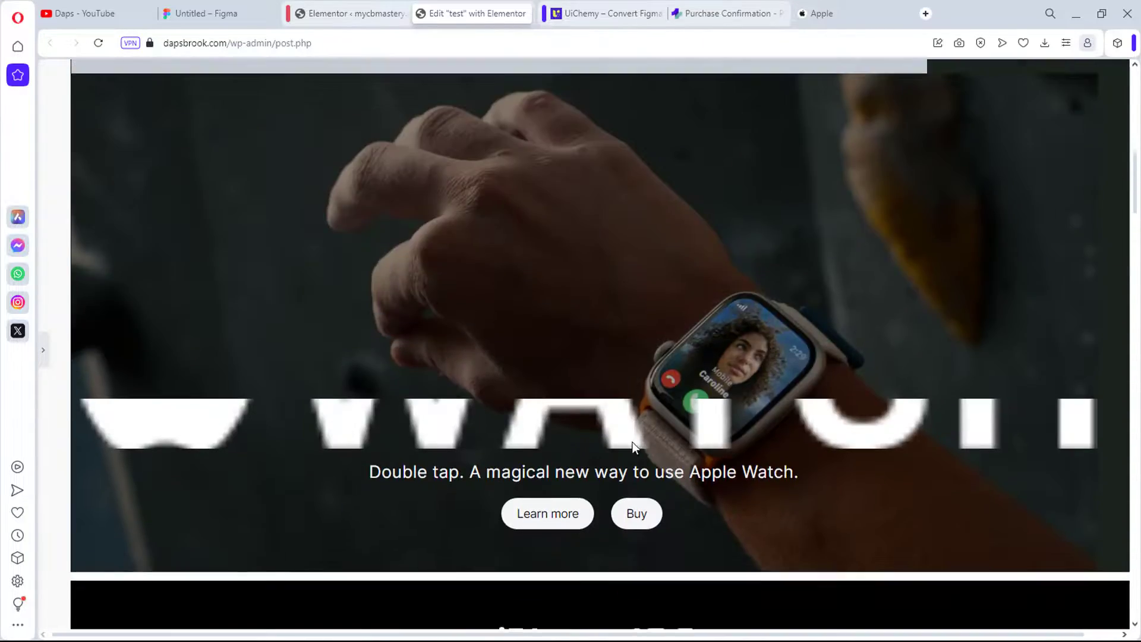
scroll(633, 445, up, 6)
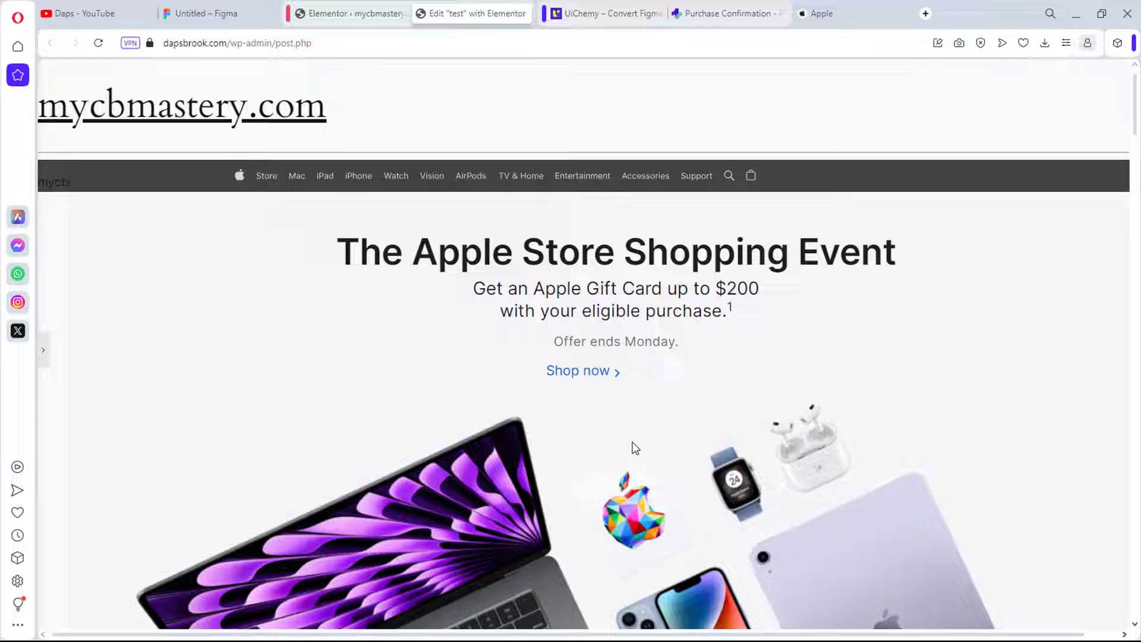
click(42, 355)
scroll(790, 300, down, 10)
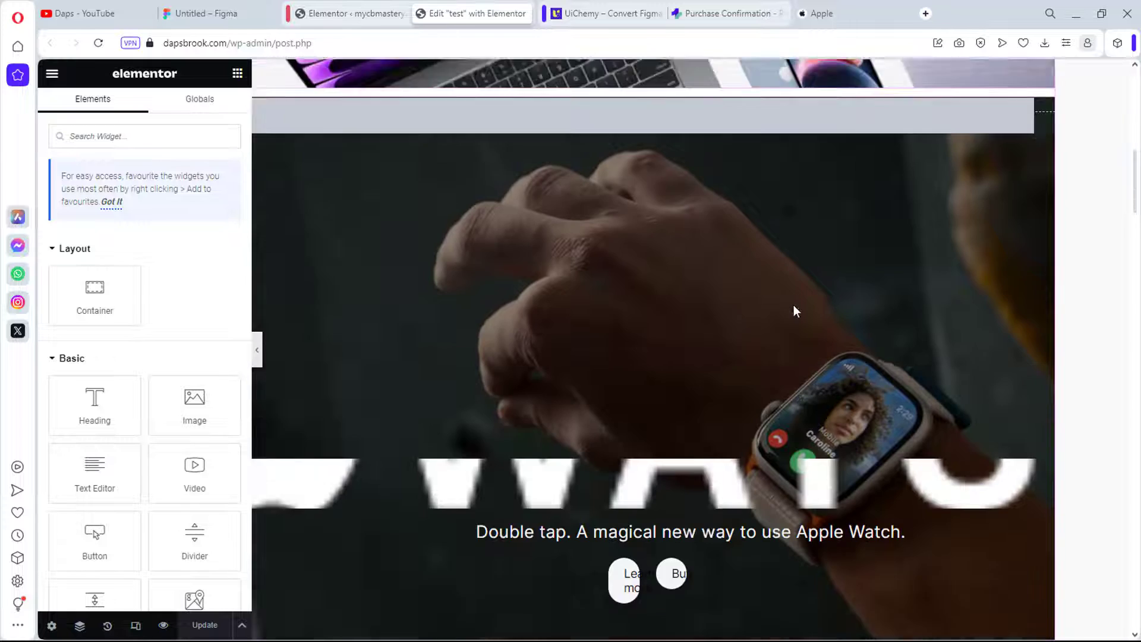
scroll(794, 305, down, 15)
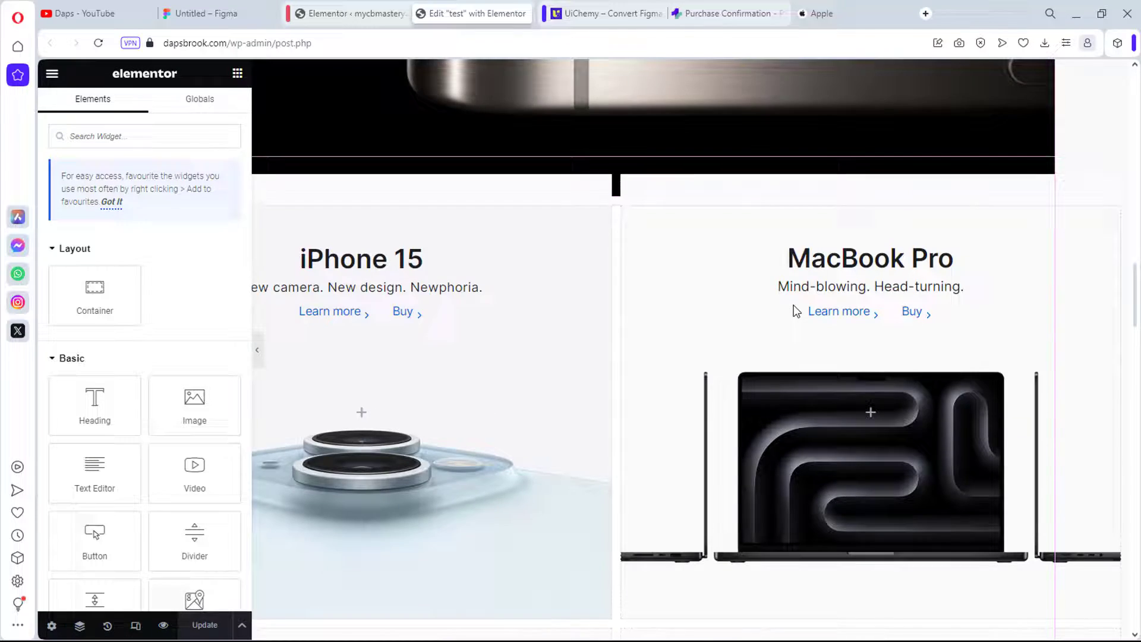
scroll(796, 311, down, 8)
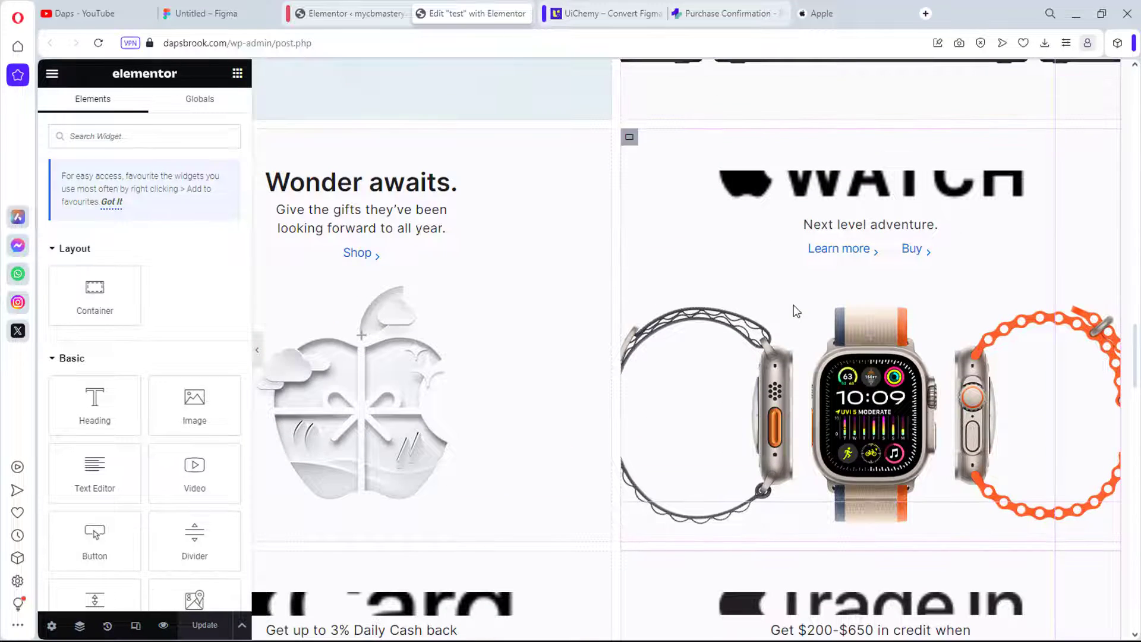
scroll(797, 311, up, 1)
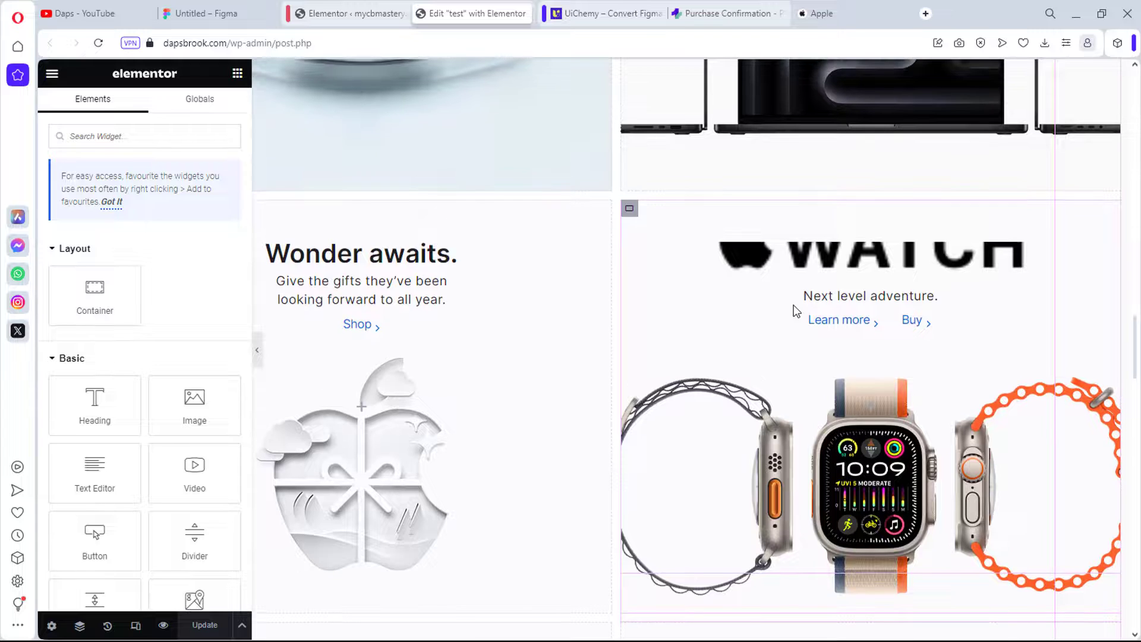
Set the WATCH logo image's Object Fit to Contain.
click(874, 259)
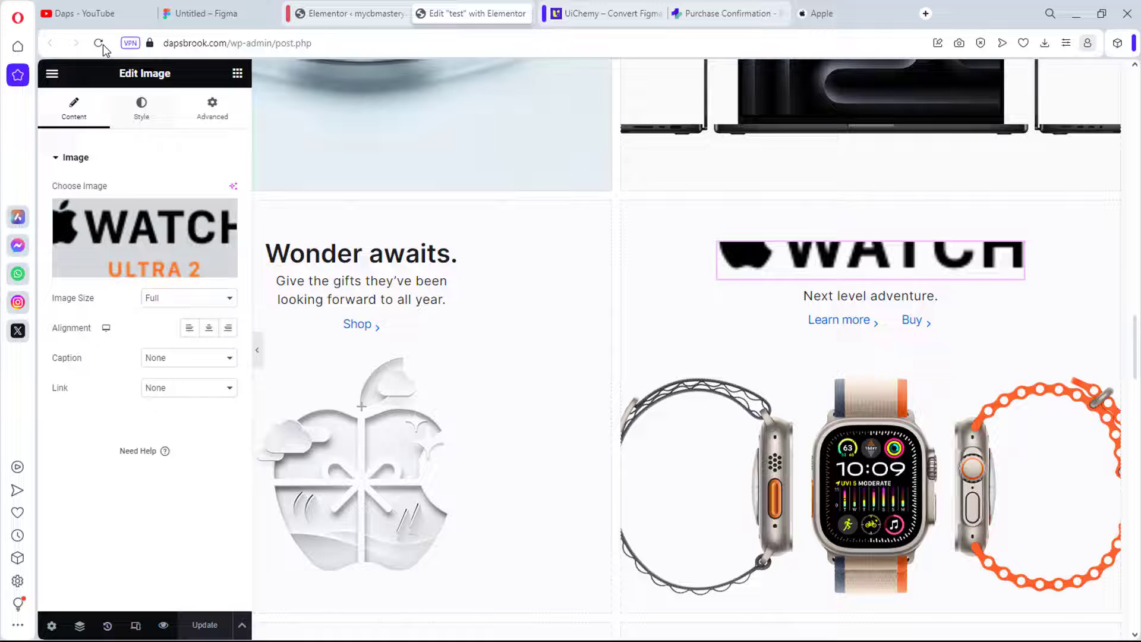
click(142, 113)
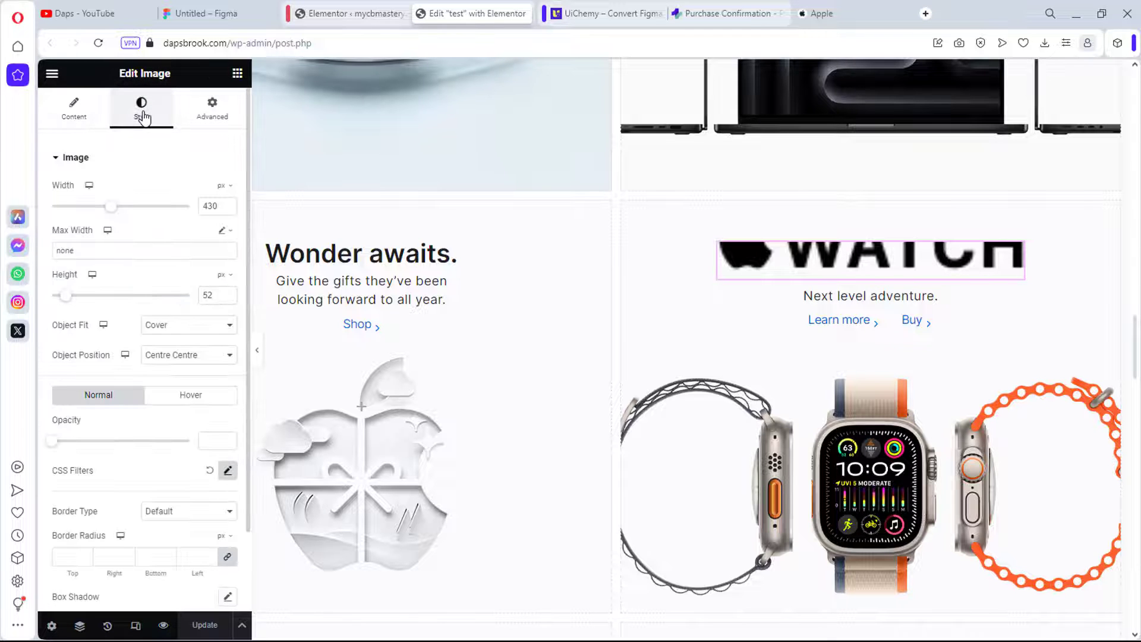
click(186, 326)
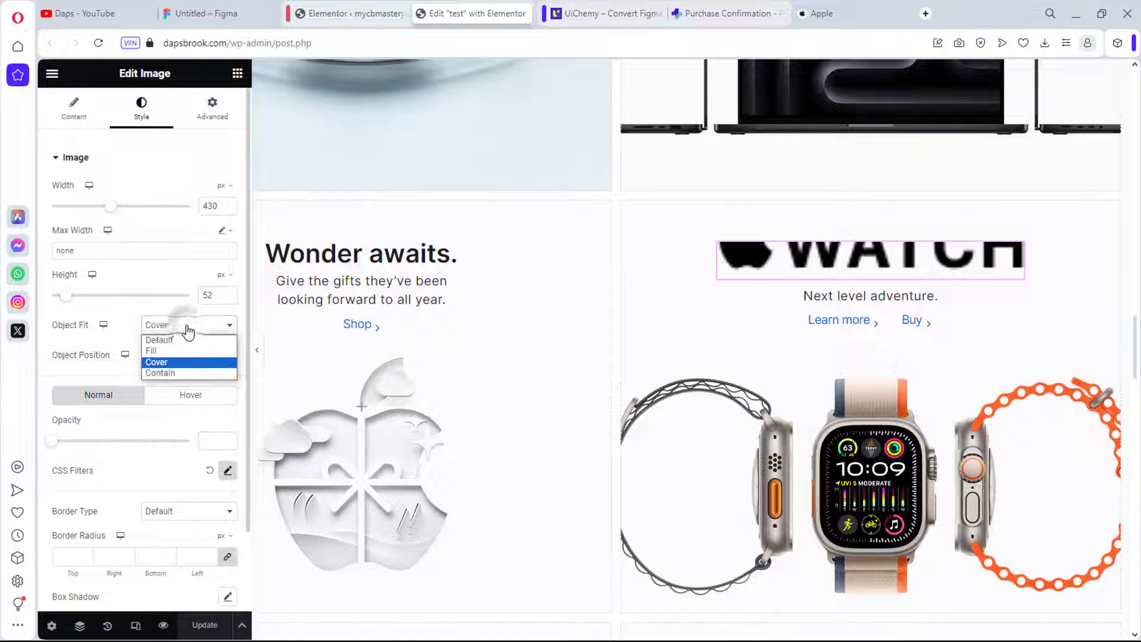
click(175, 372)
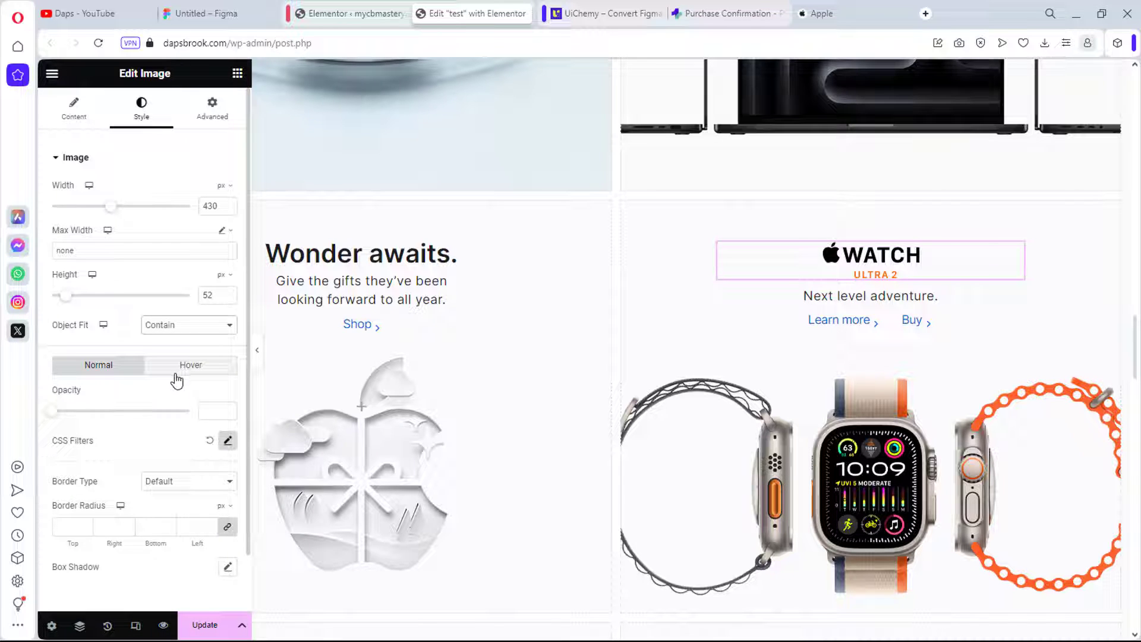
scroll(526, 420, up, 10)
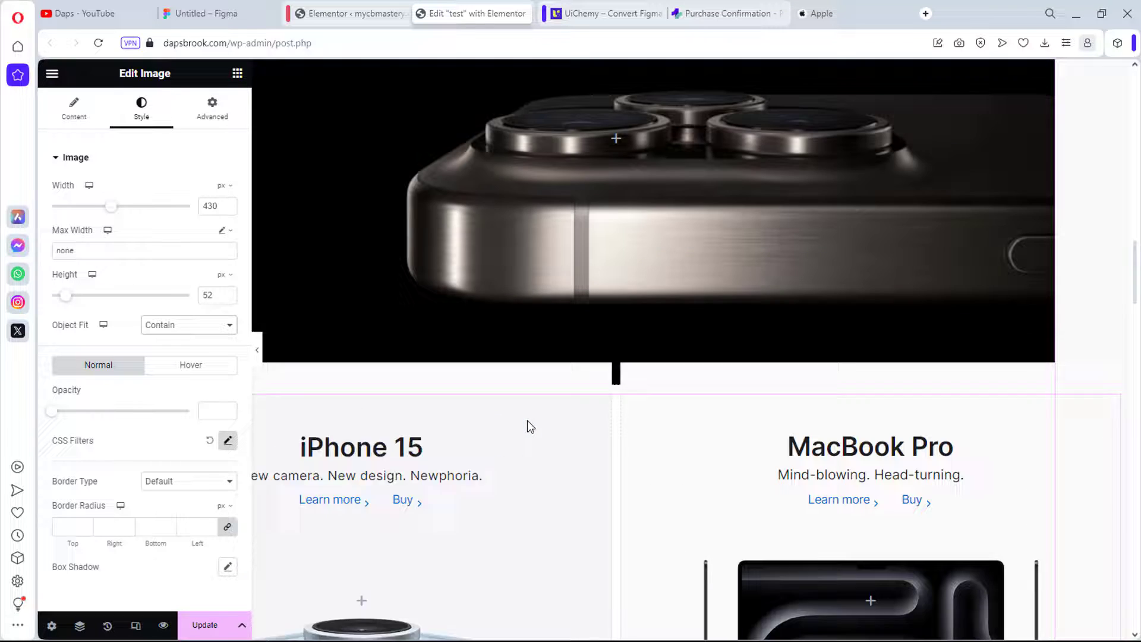
scroll(527, 422, down, 15)
scroll(527, 422, up, 4)
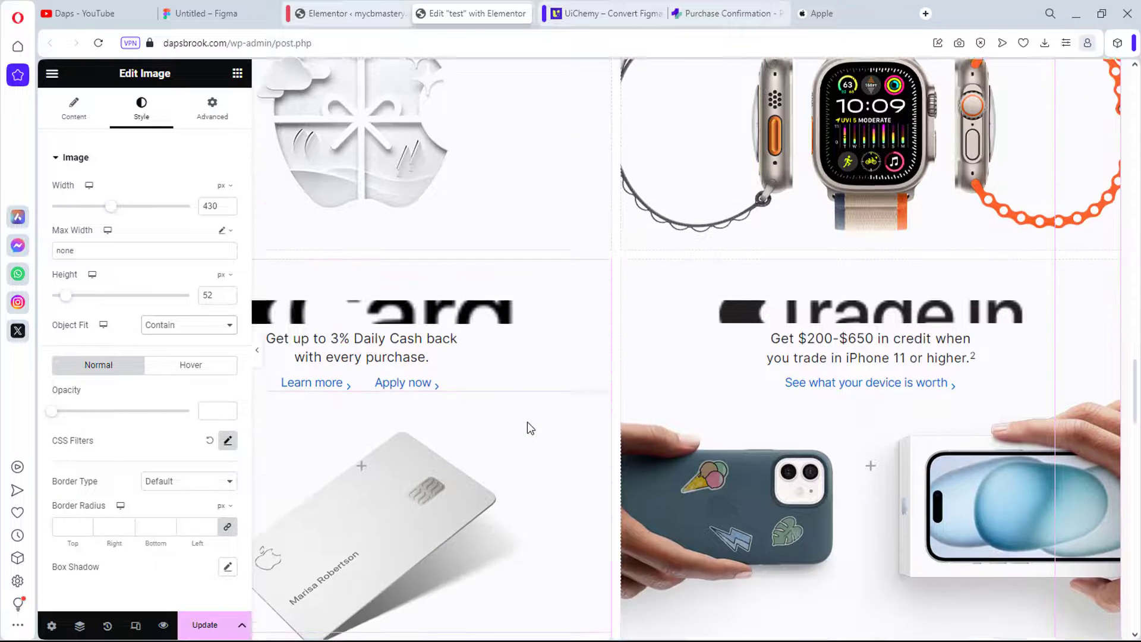
Set the Apple Card logo image's Object Fit to Contain.
click(431, 387)
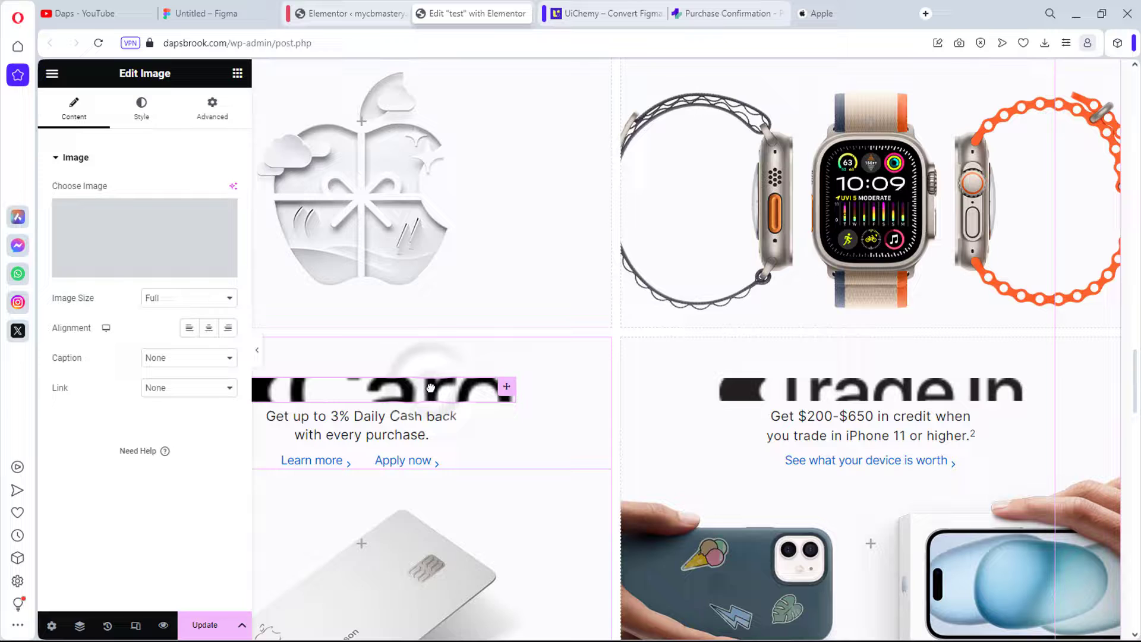
click(143, 113)
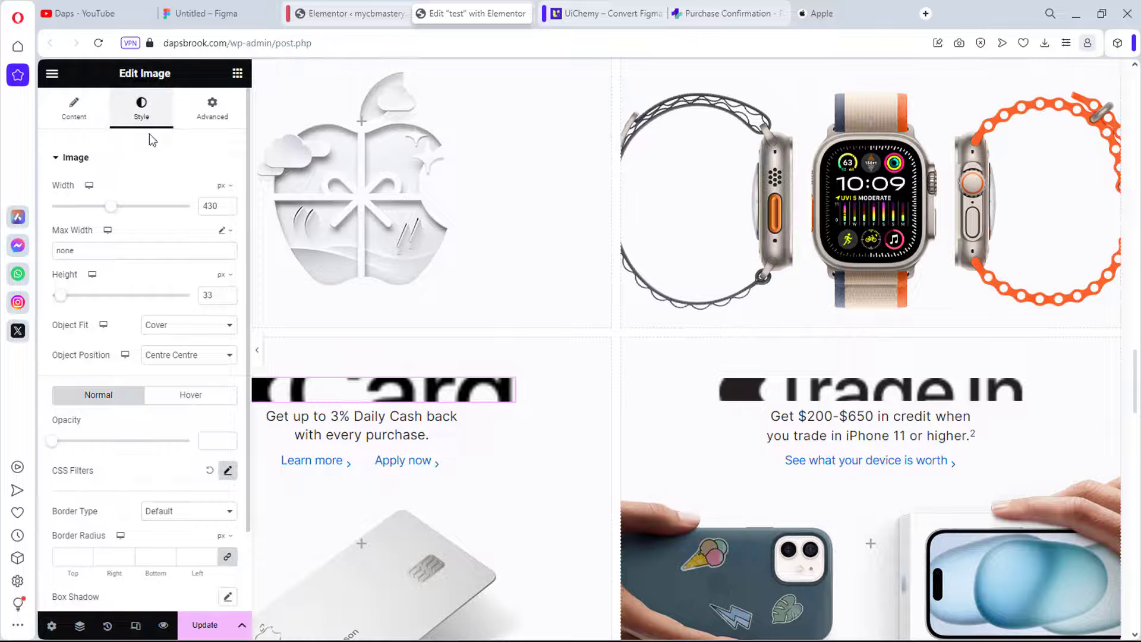
click(178, 324)
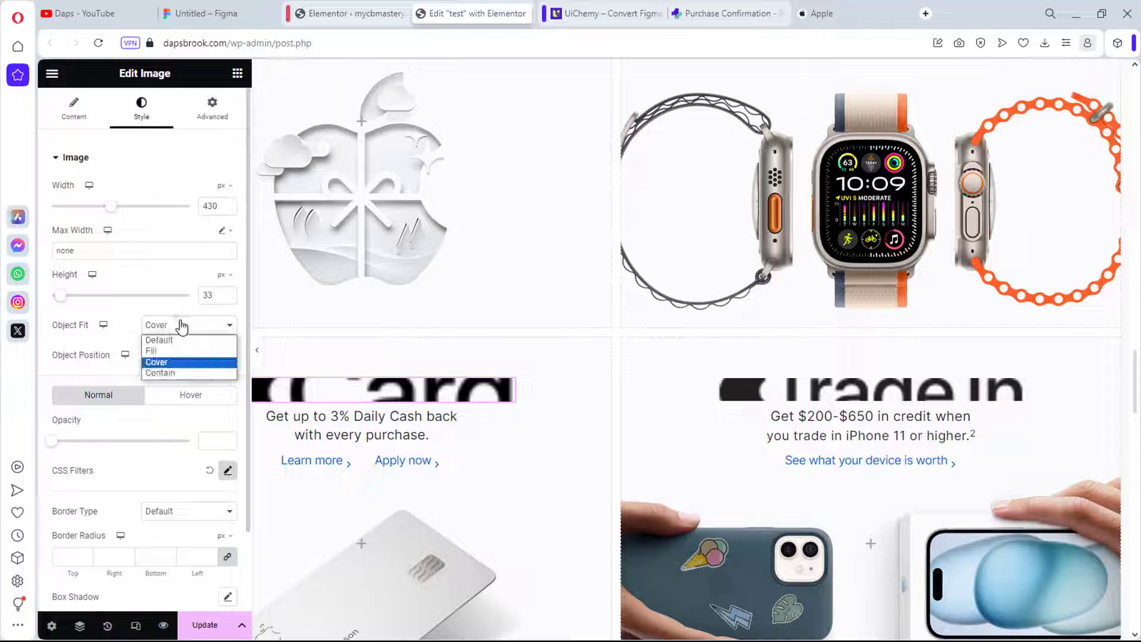
click(170, 373)
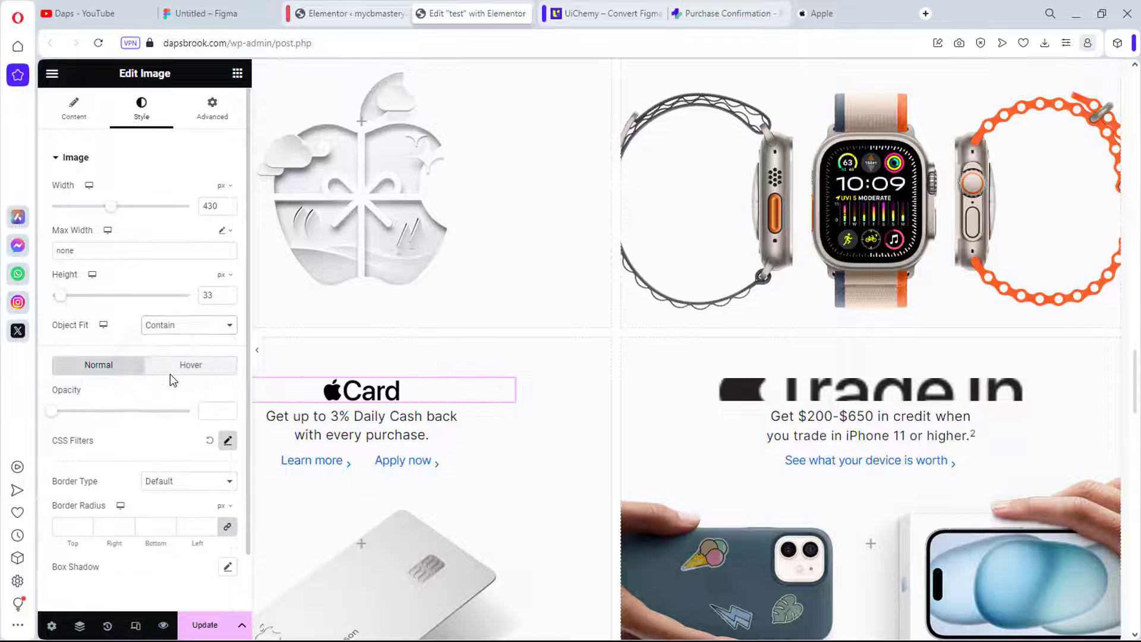
click(924, 395)
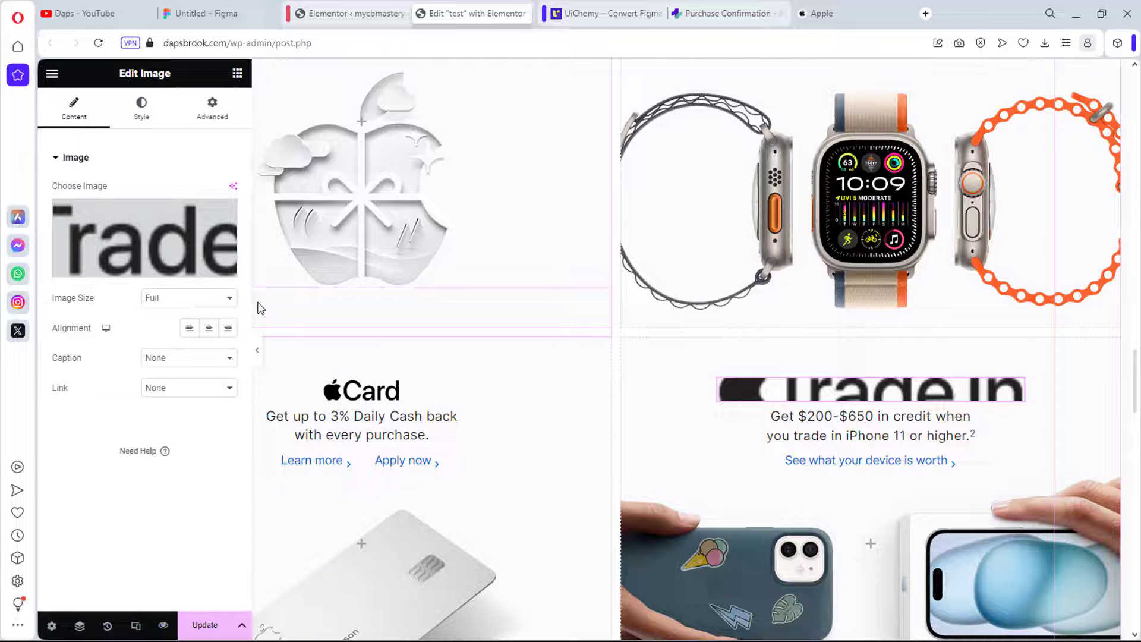
Set the Trade In logo image's Object Fit to Contain.
click(141, 109)
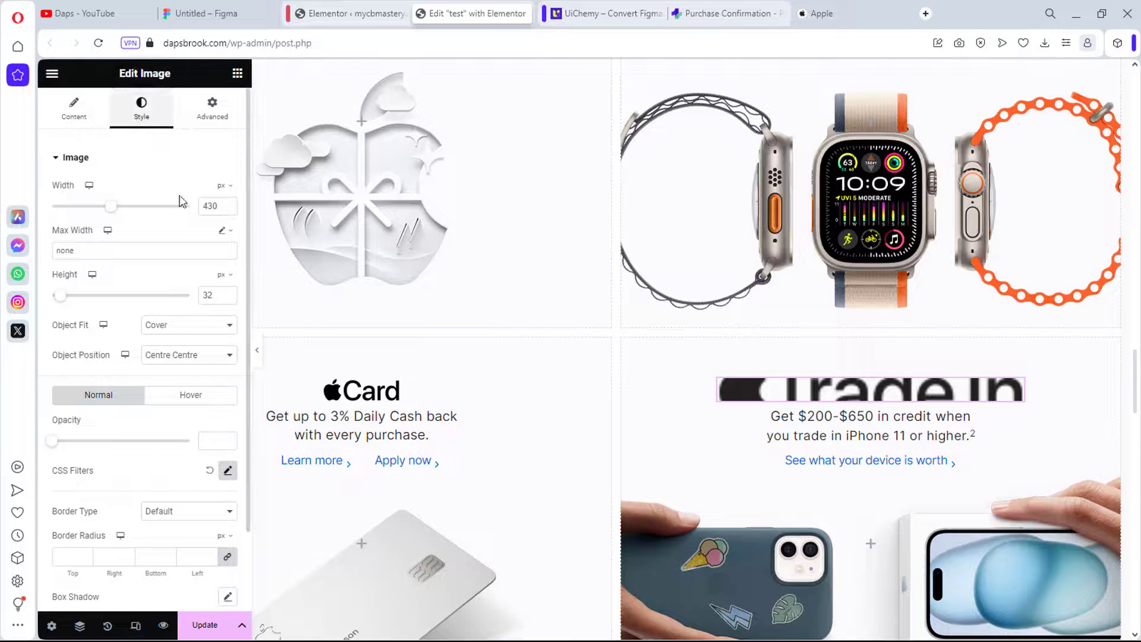
click(189, 328)
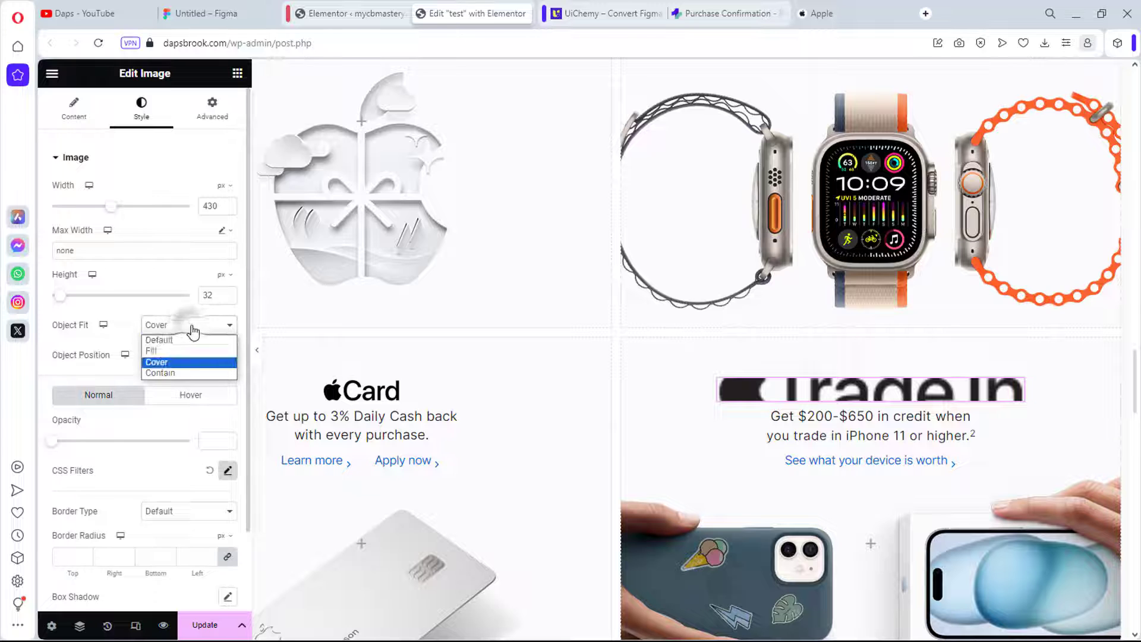
click(170, 370)
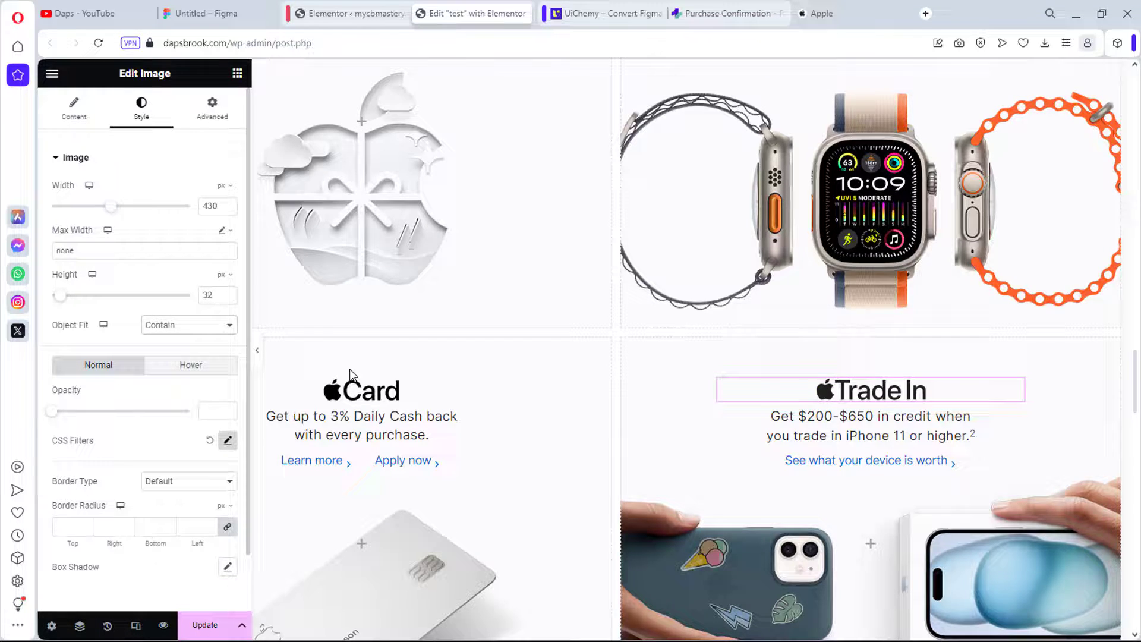
scroll(616, 344, down, 8)
scroll(615, 339, up, 3)
scroll(614, 341, up, 15)
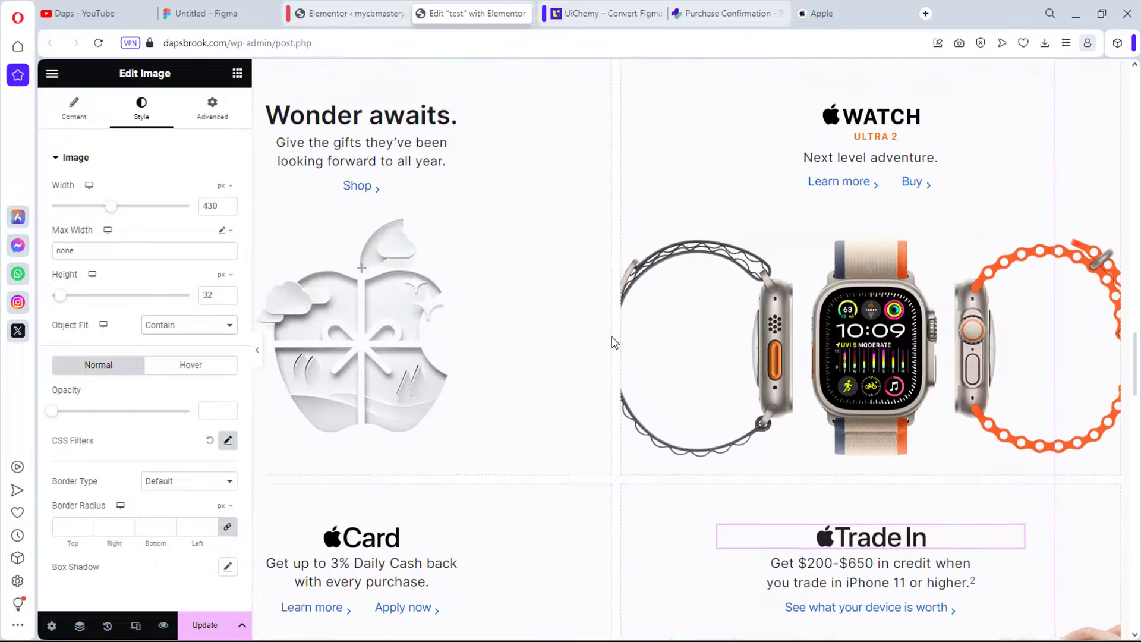
scroll(614, 340, up, 6)
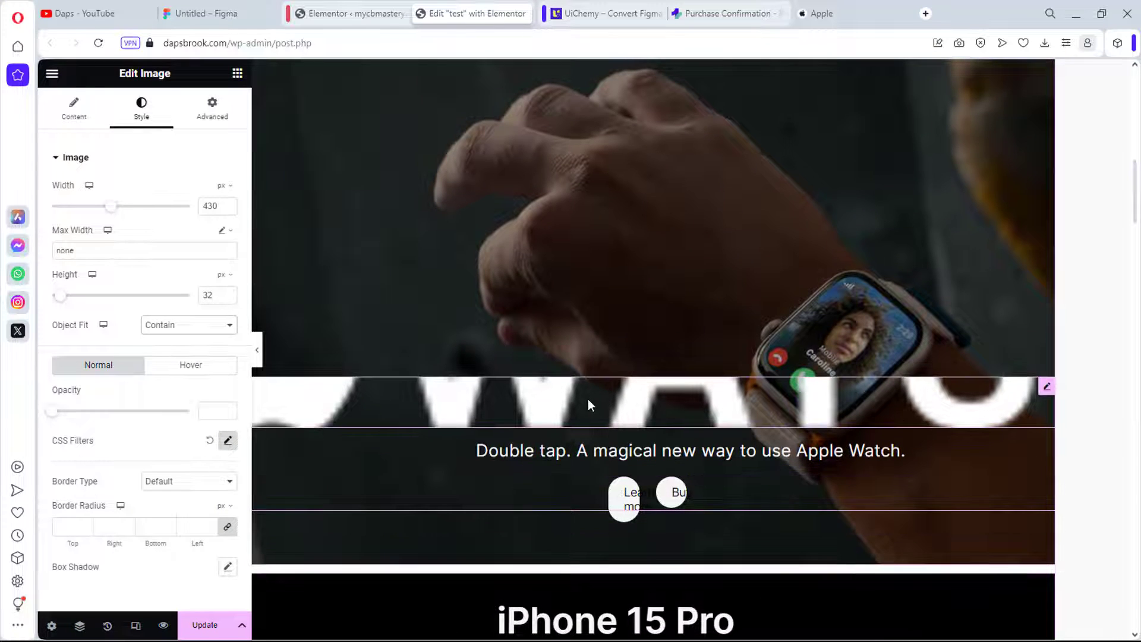
Set the Apple Watch Series 9 logo image's Object Fit to Contain.
click(587, 398)
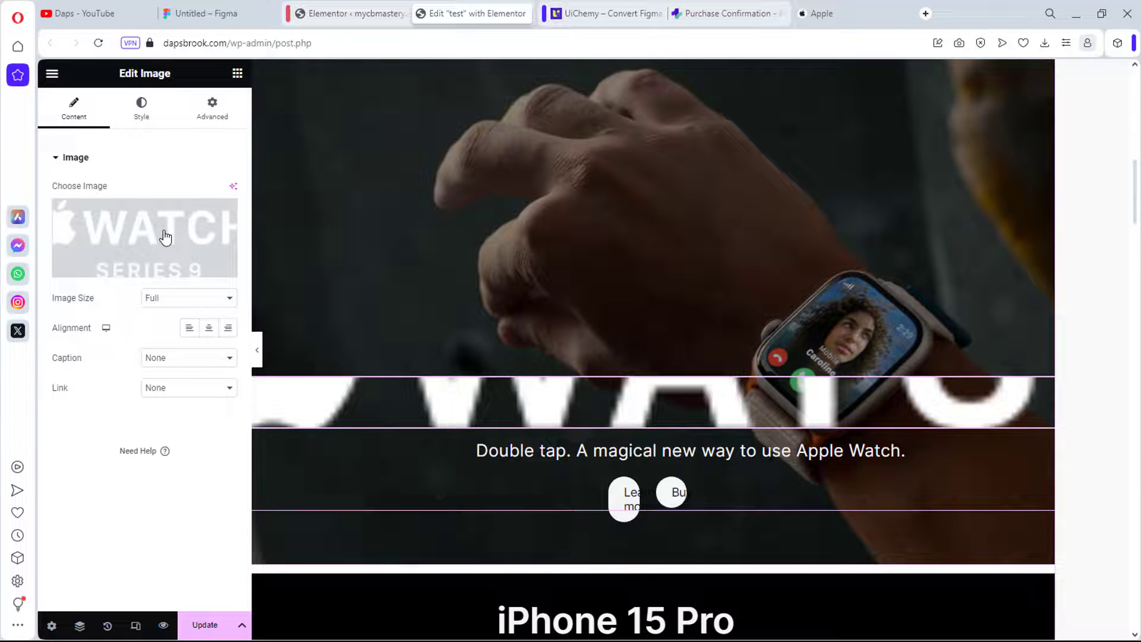
click(143, 119)
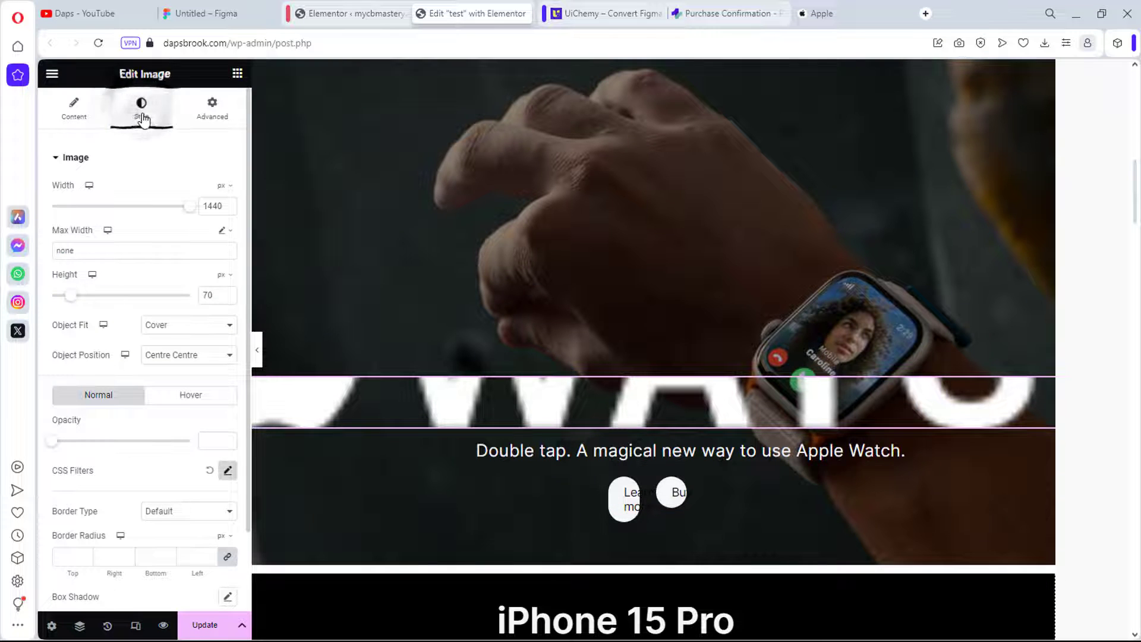
click(186, 336)
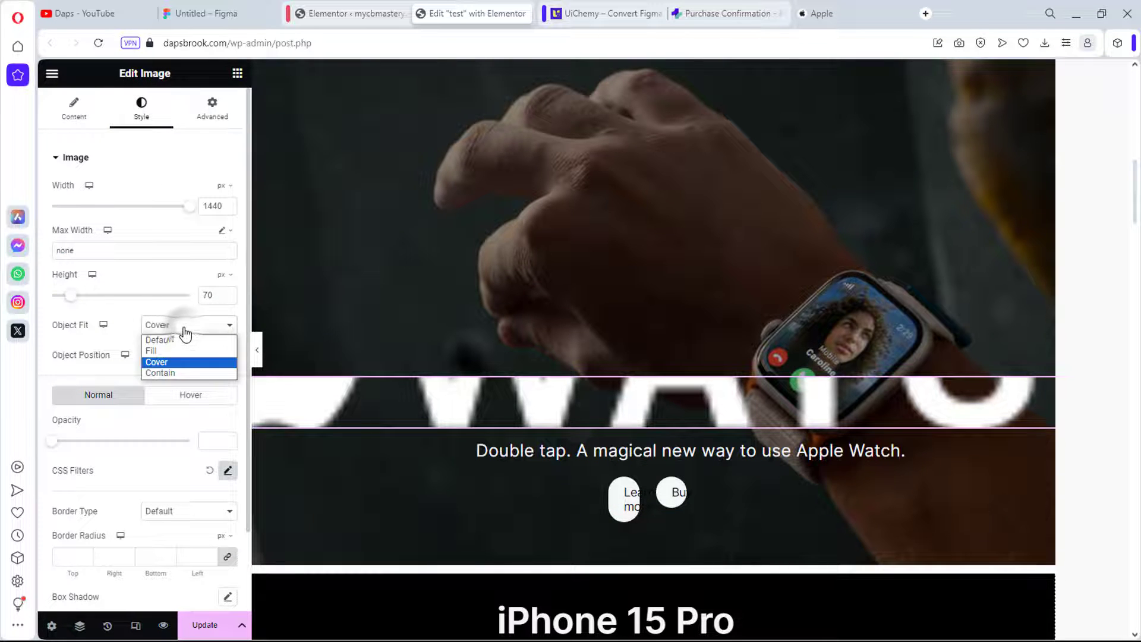
click(174, 358)
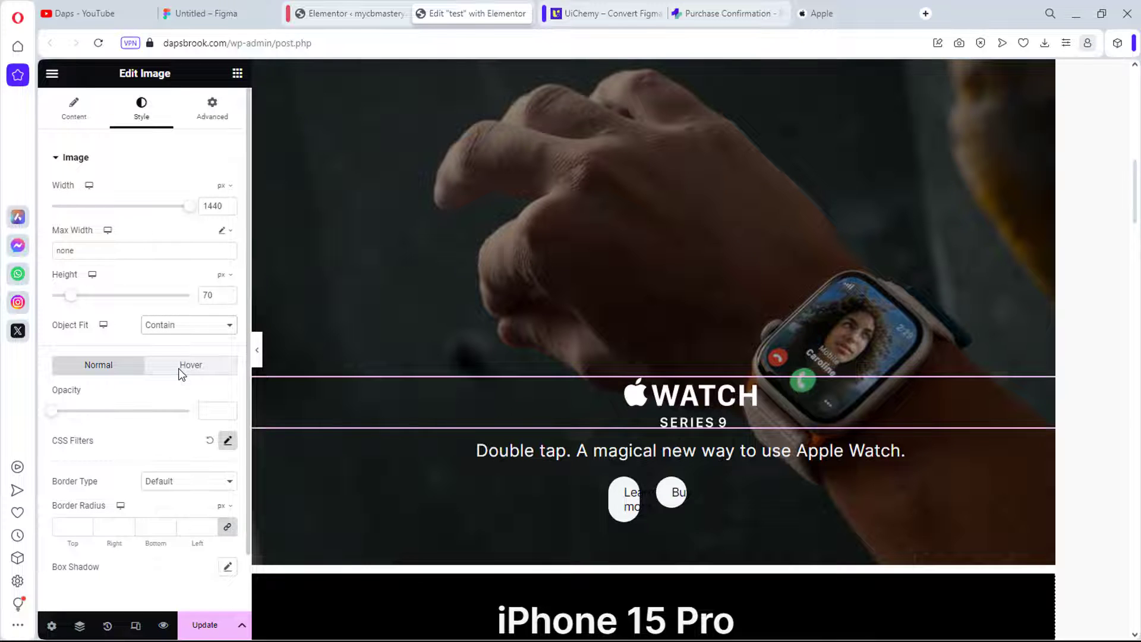
Set the page layout to Elementor Canvas and update the page.
click(51, 625)
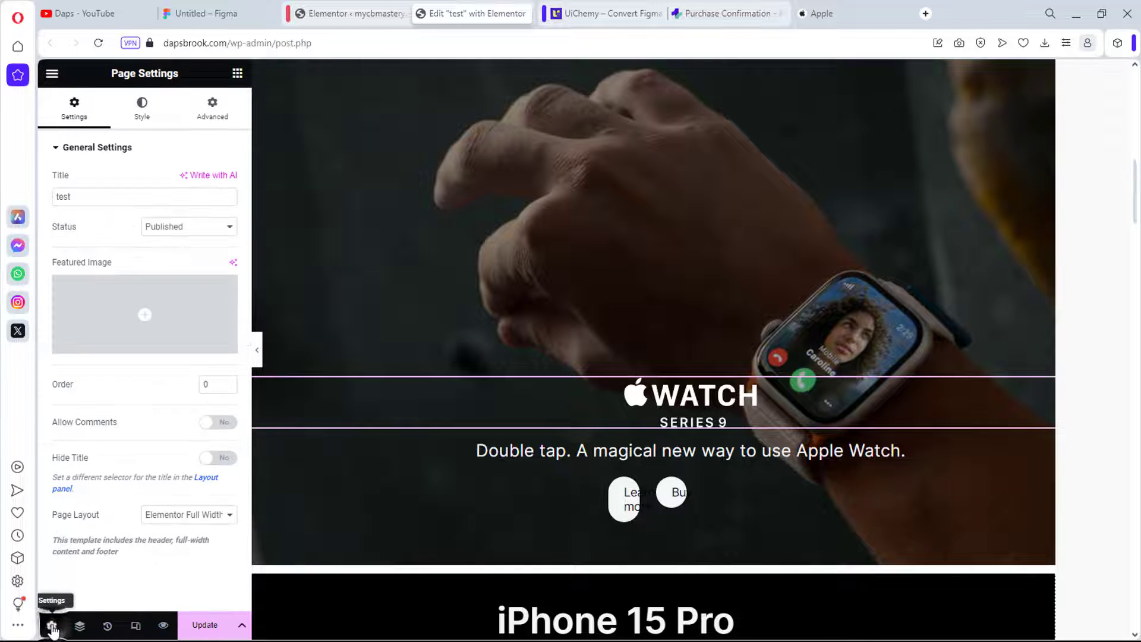
click(217, 521)
click(205, 540)
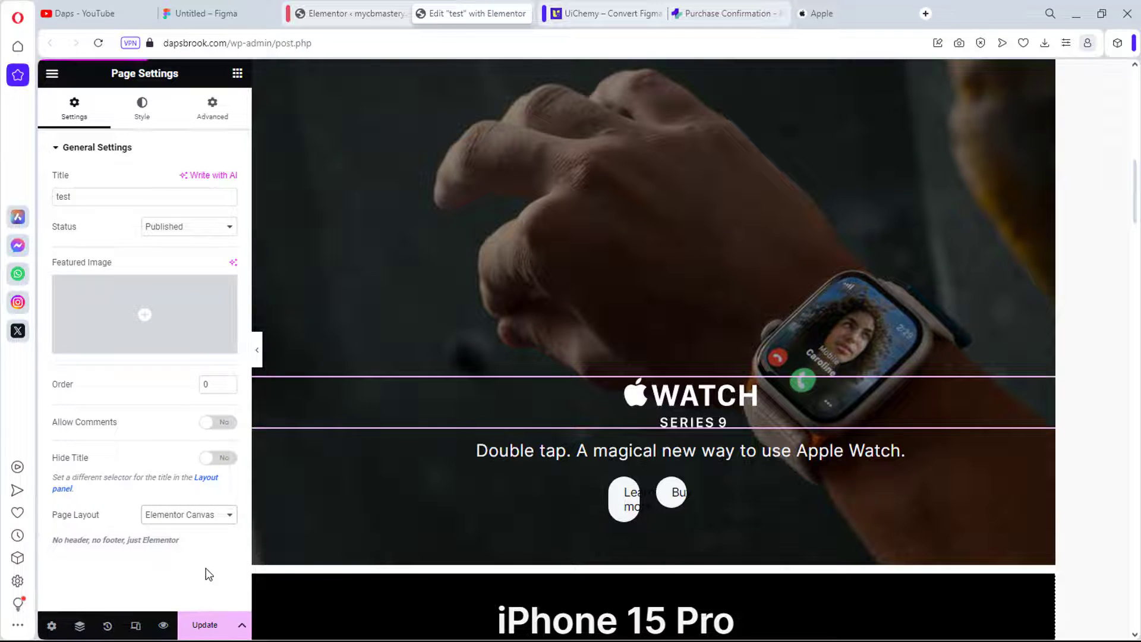
click(206, 625)
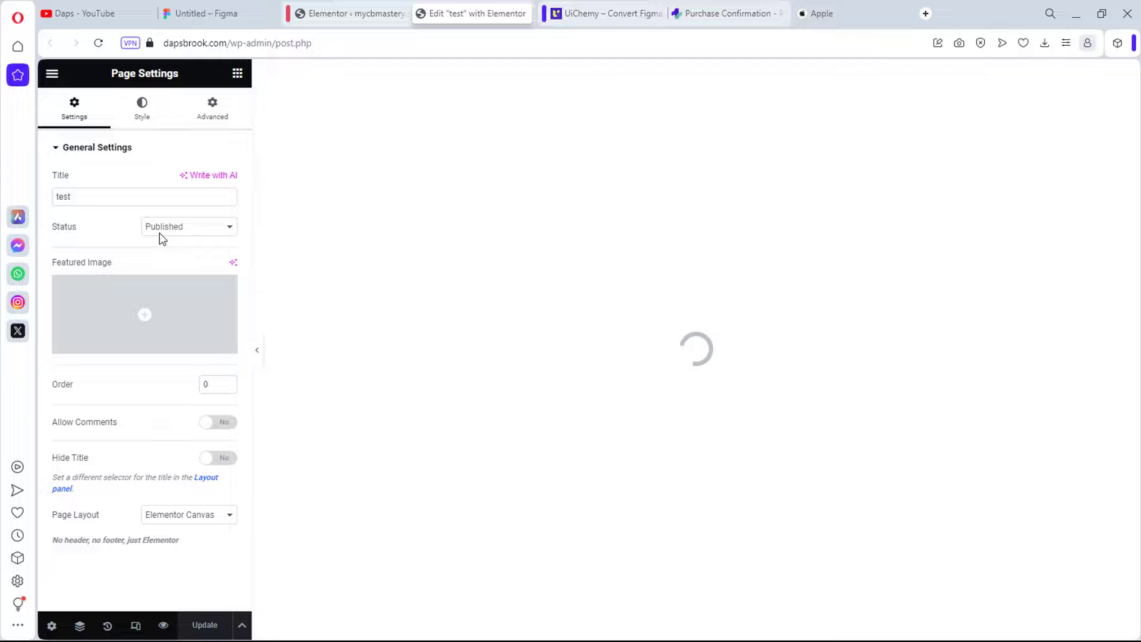
View the published 'test' page live in a new browser tab.
click(53, 74)
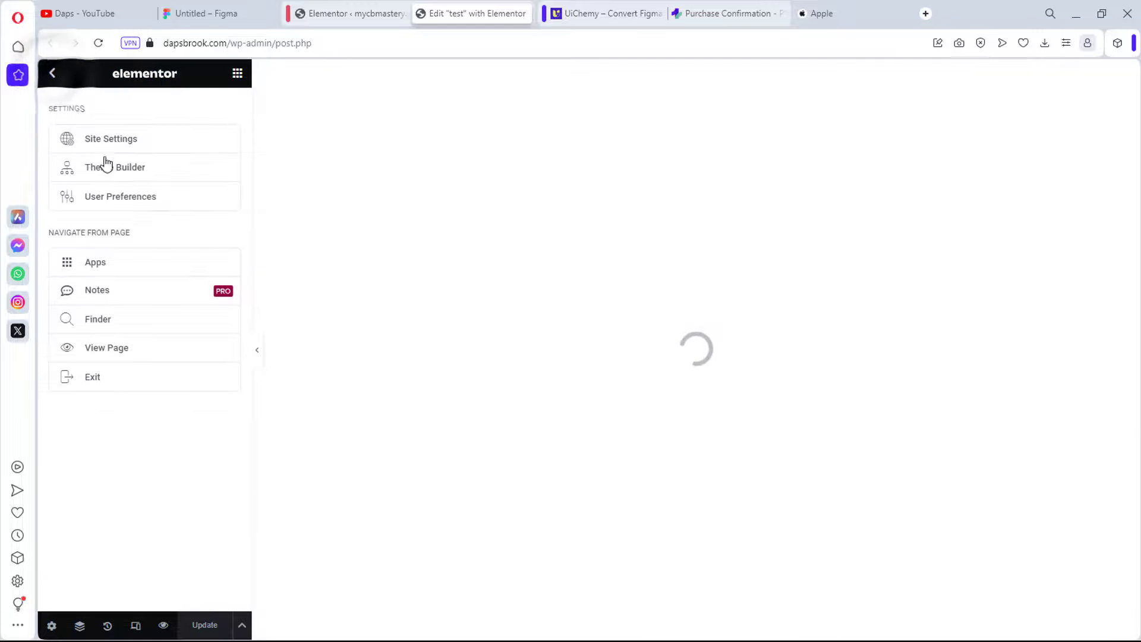
right_click(113, 349)
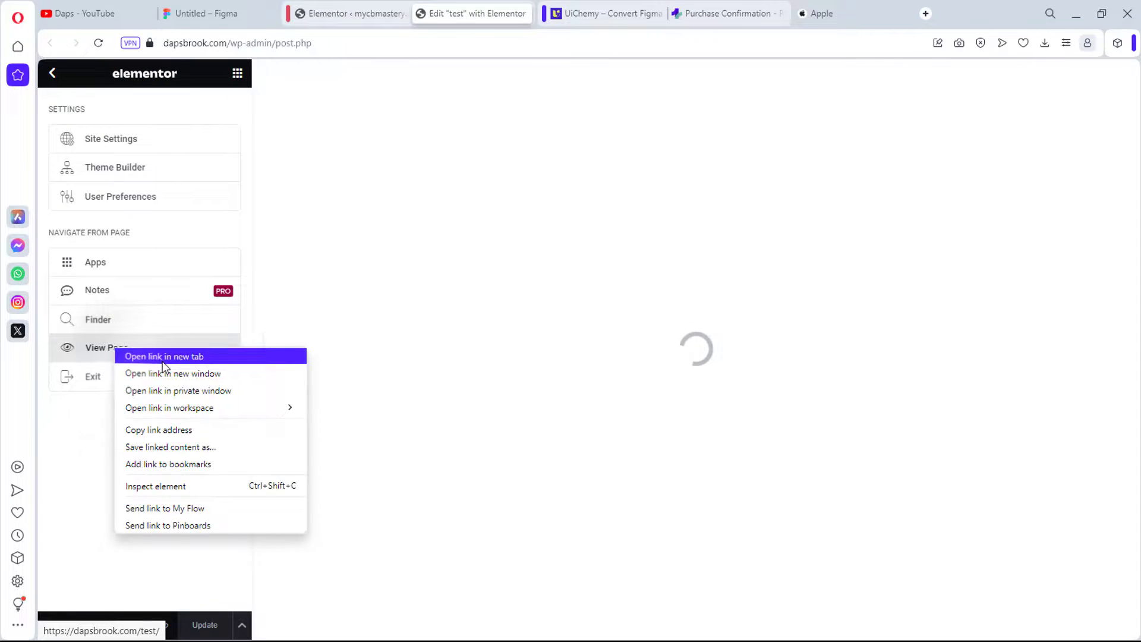
click(146, 356)
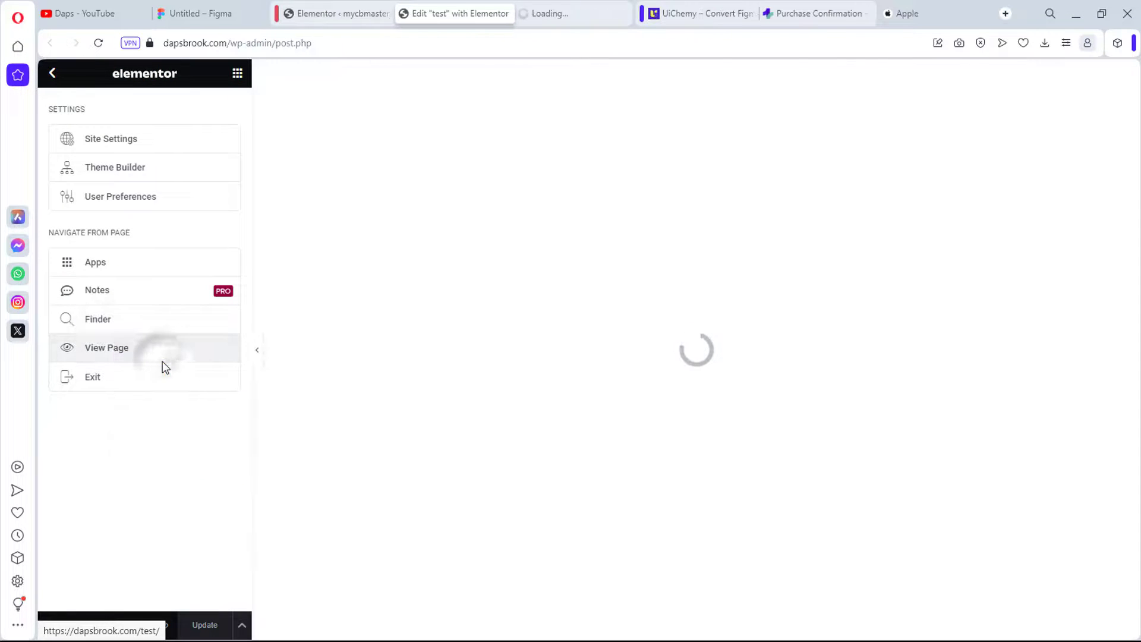
click(554, 13)
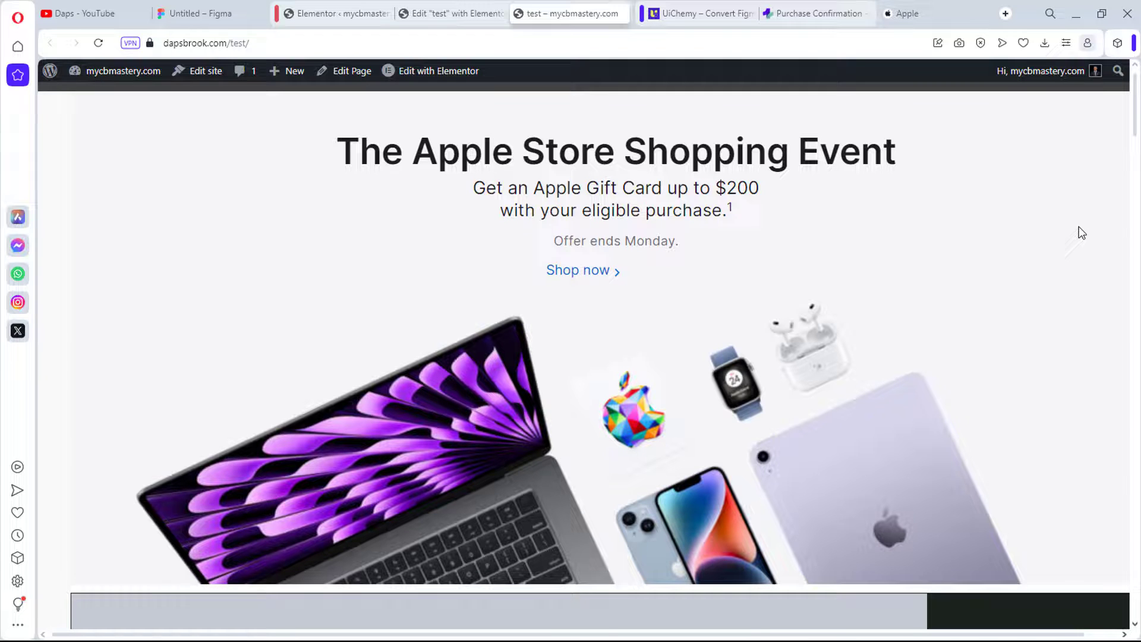
scroll(1080, 231, down, 10)
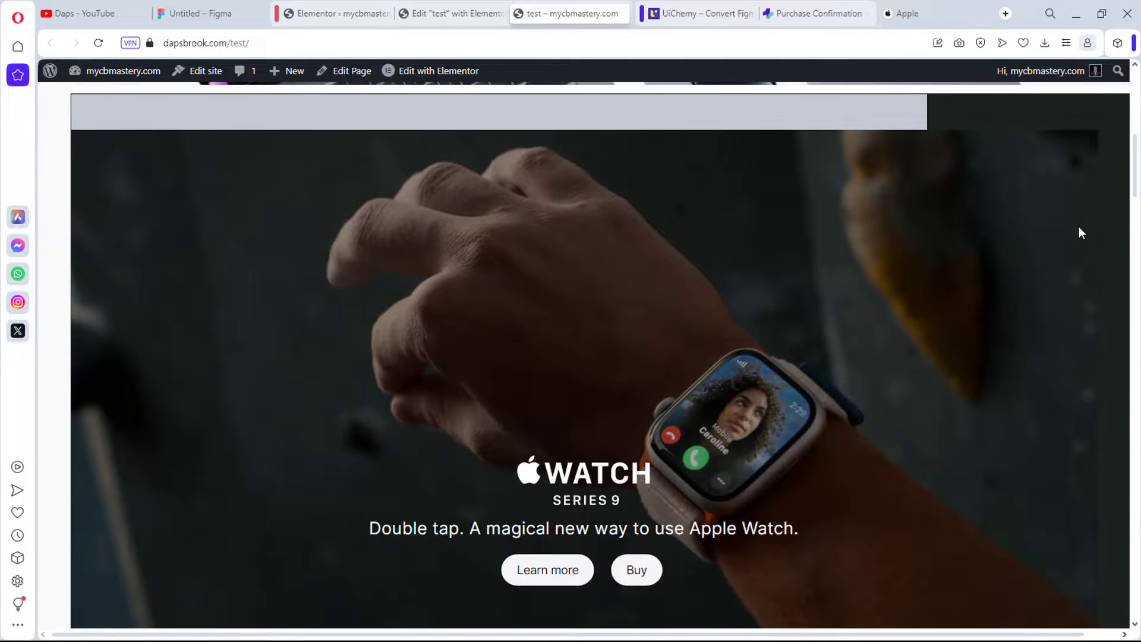
scroll(1080, 231, down, 12)
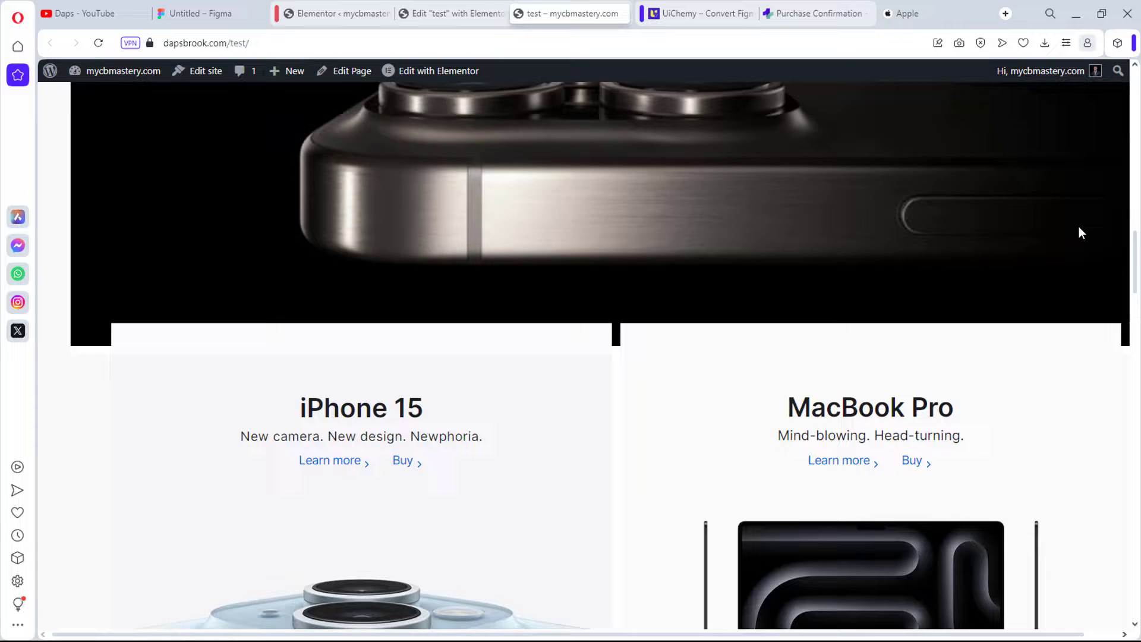
scroll(1081, 233, down, 3)
scroll(1082, 232, down, 4)
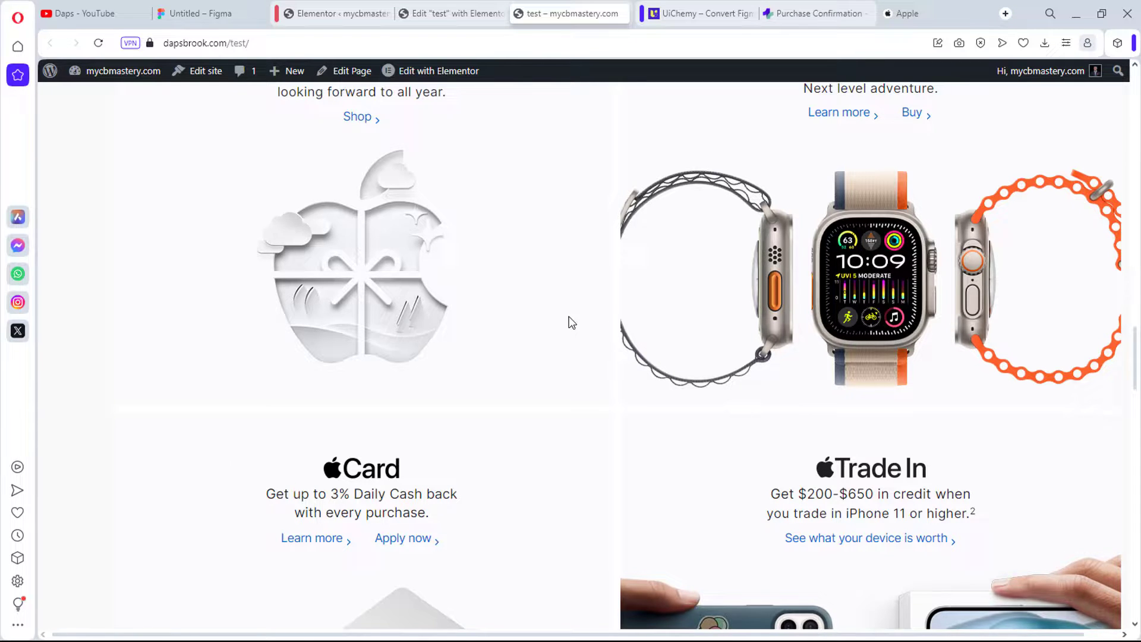
scroll(572, 322, down, 15)
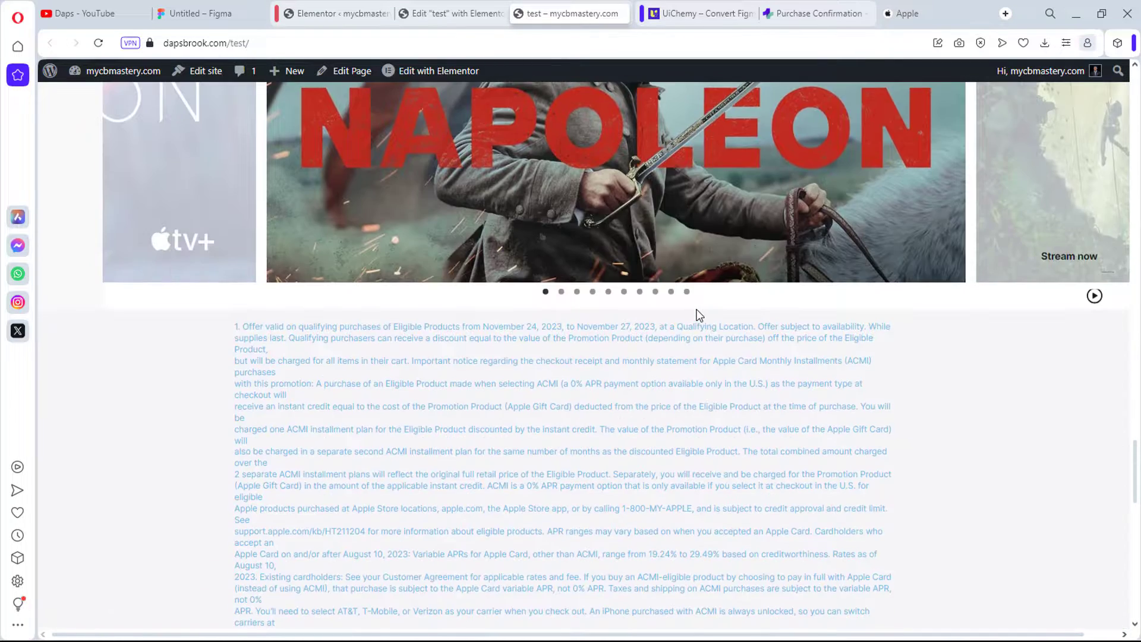
scroll(699, 316, down, 20)
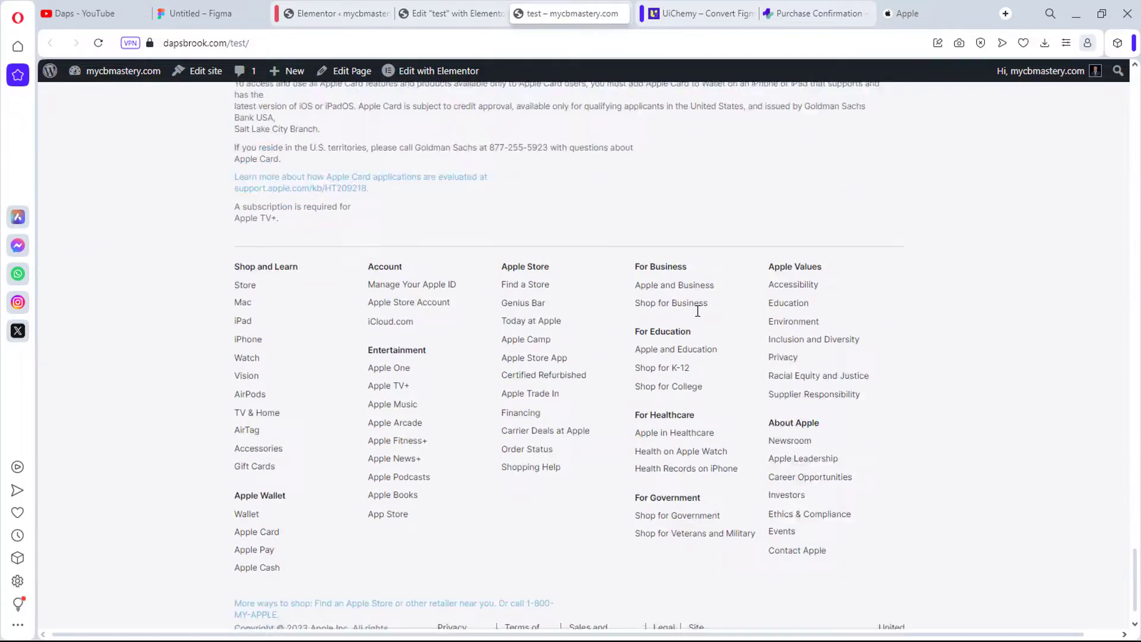
scroll(697, 311, up, 20)
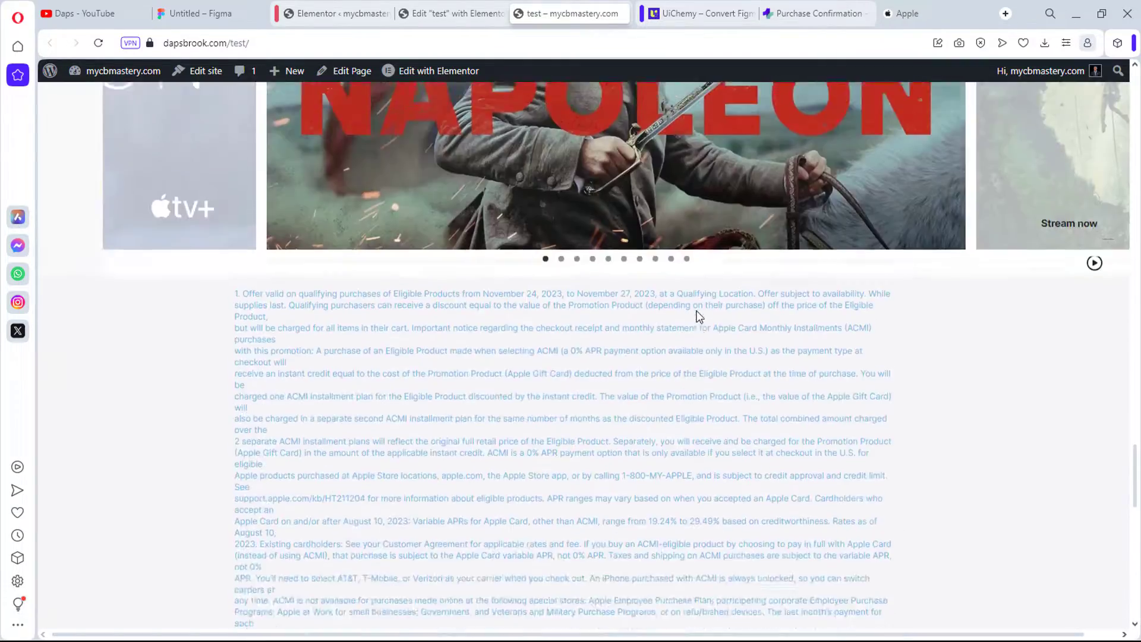
scroll(699, 316, up, 12)
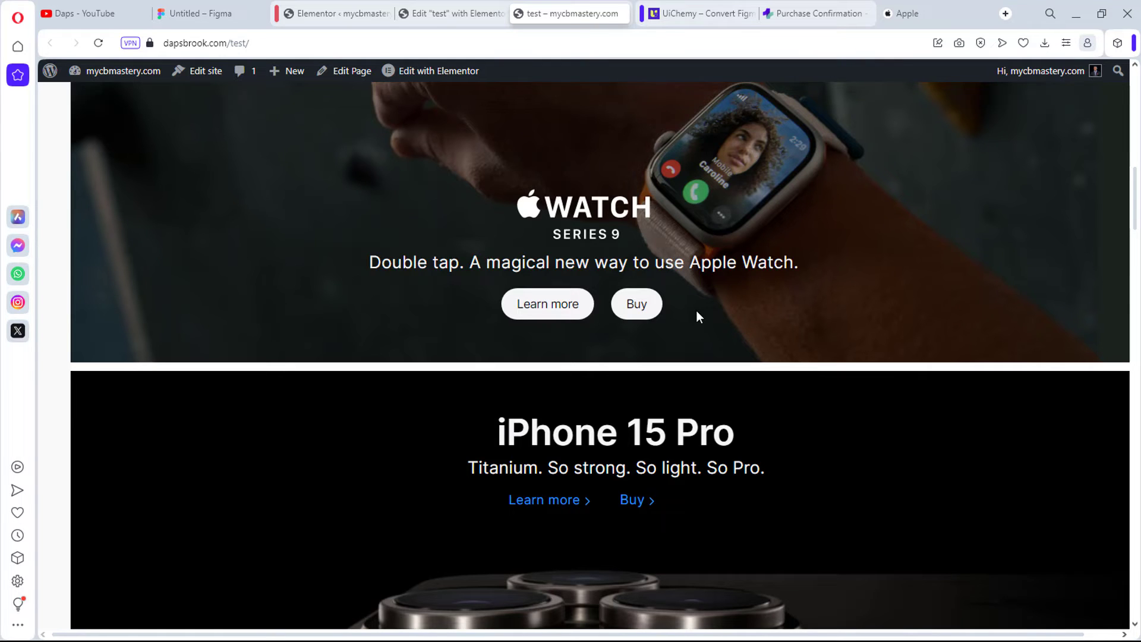
scroll(699, 316, up, 10)
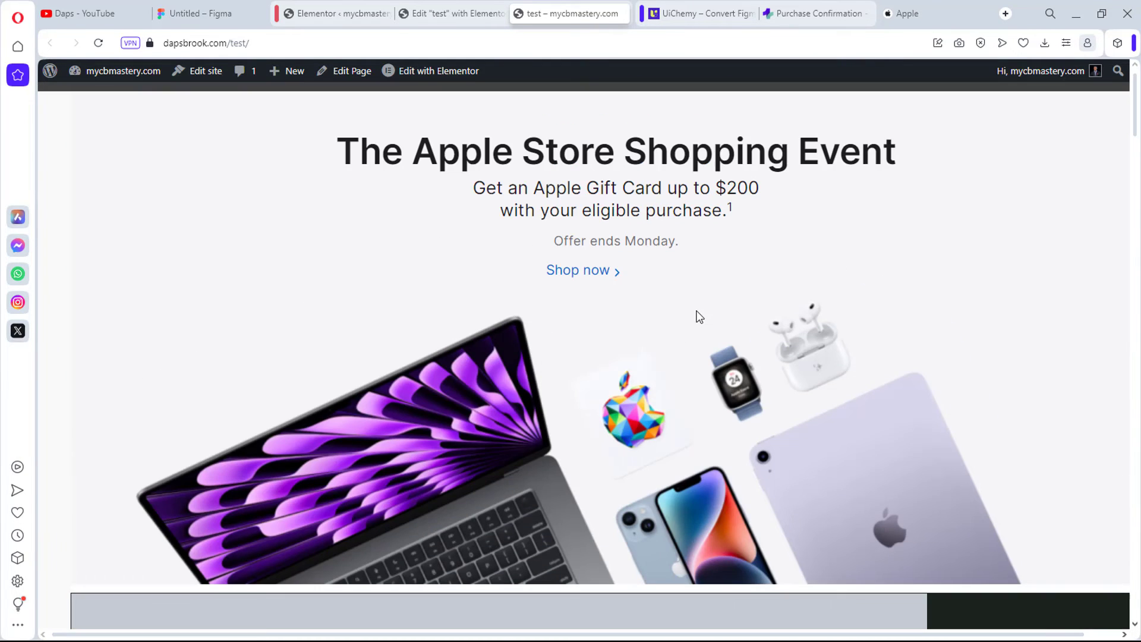